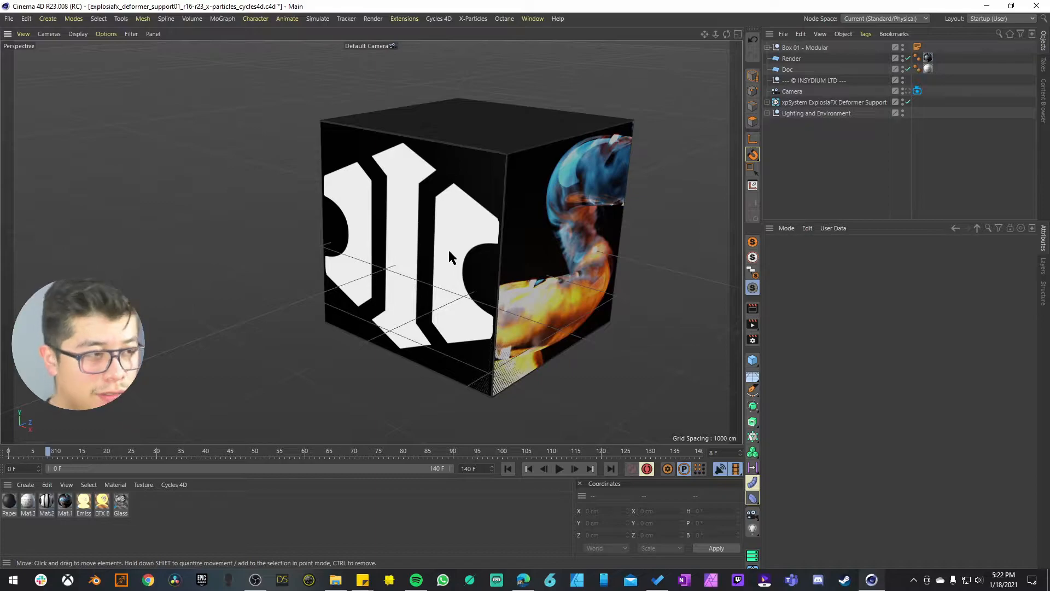
Open the Box 01 - Modular lid by setting Top Panel, Top Dust Flap Right and Top Dust Flap Left to 180°
click(789, 49)
click(534, 18)
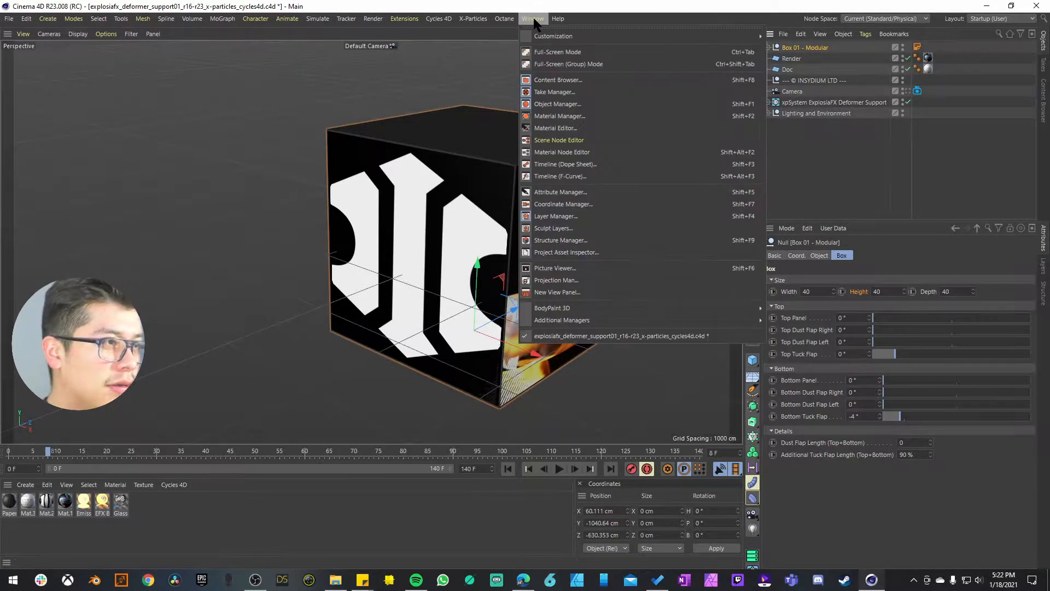
click(637, 18)
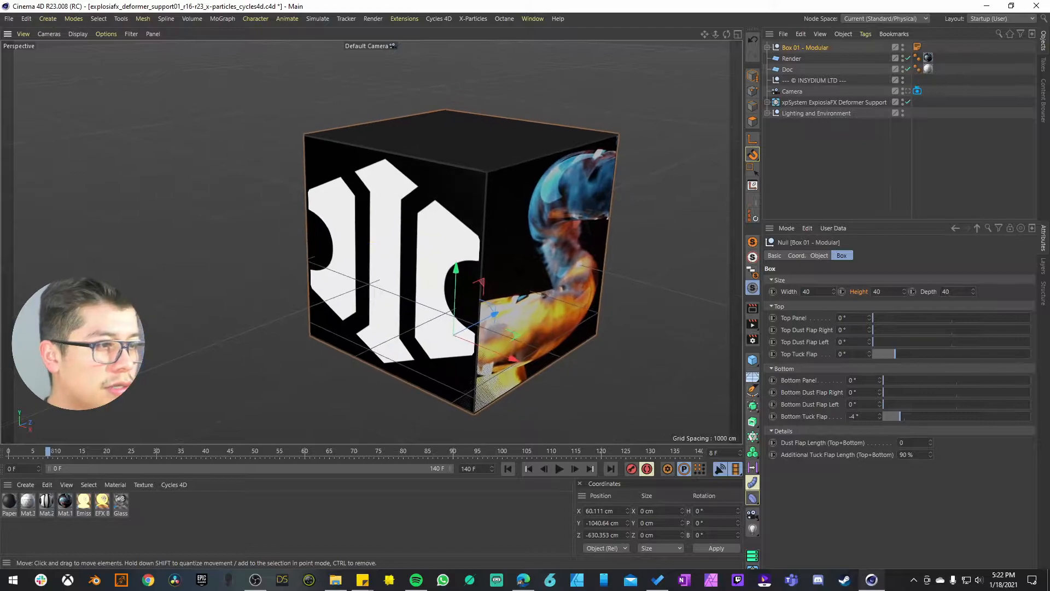
drag(878, 322, 1031, 320)
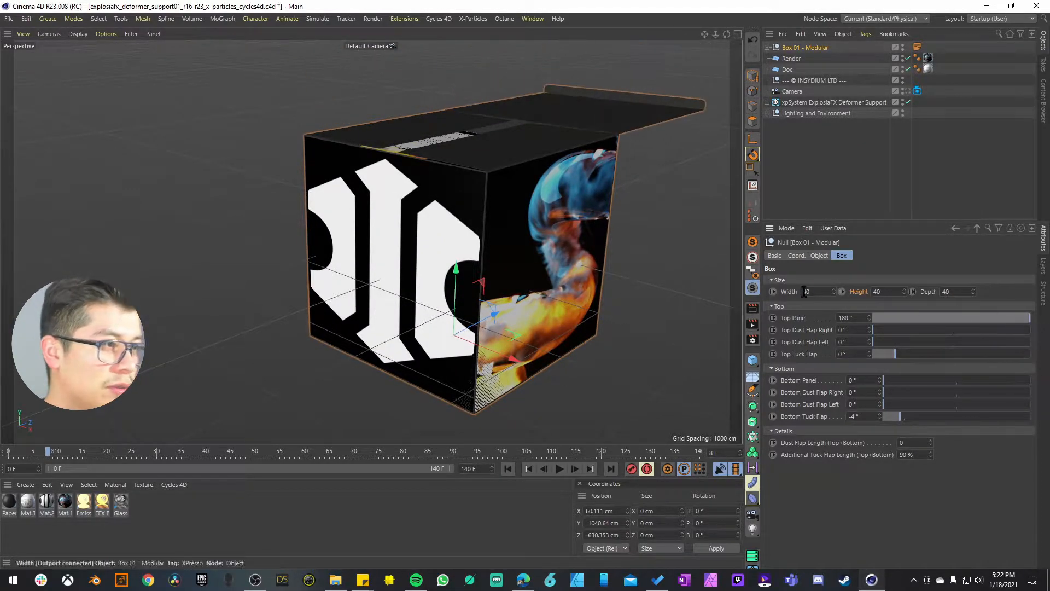
drag(888, 328, 1030, 332)
drag(881, 341, 1032, 343)
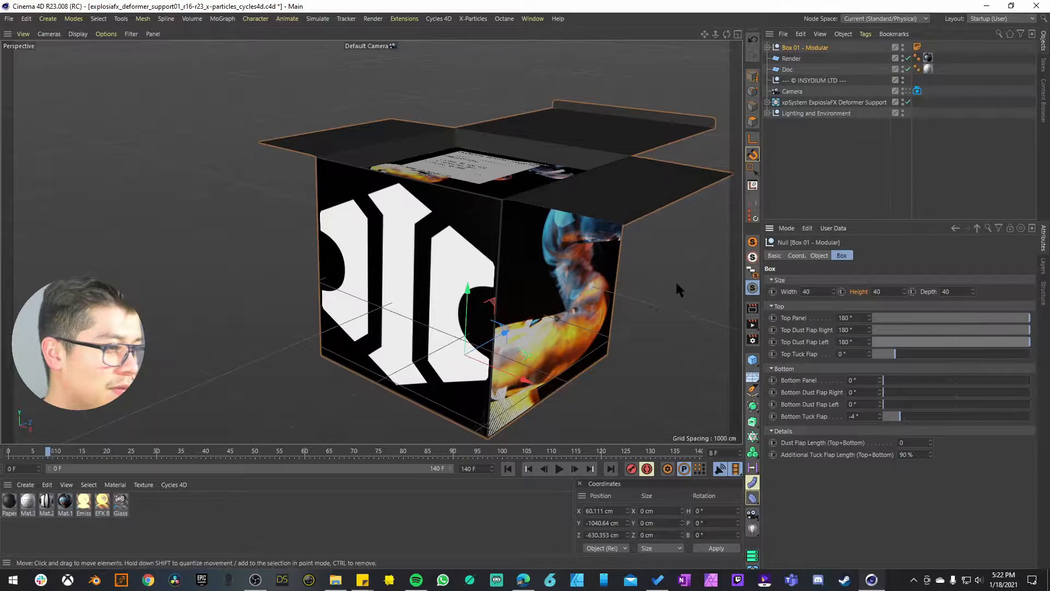
Select the Doc plane inside the open box and move it out of the box along its X axis
alt+drag(454, 180, 469, 216)
scroll(469, 217, up, 5)
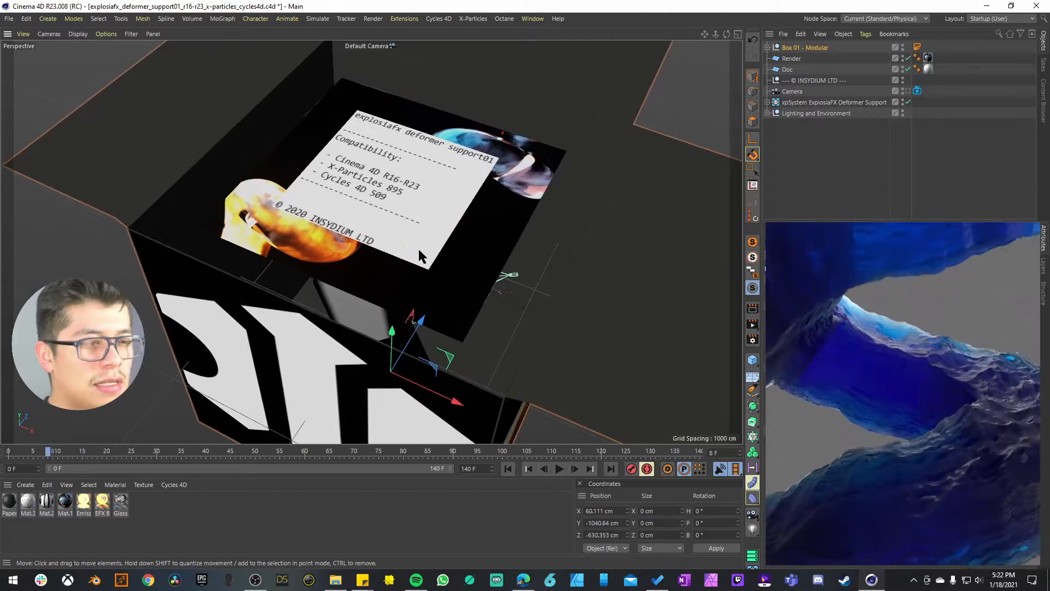
alt+drag(418, 247, 457, 326)
click(440, 289)
scroll(461, 264, up, 1)
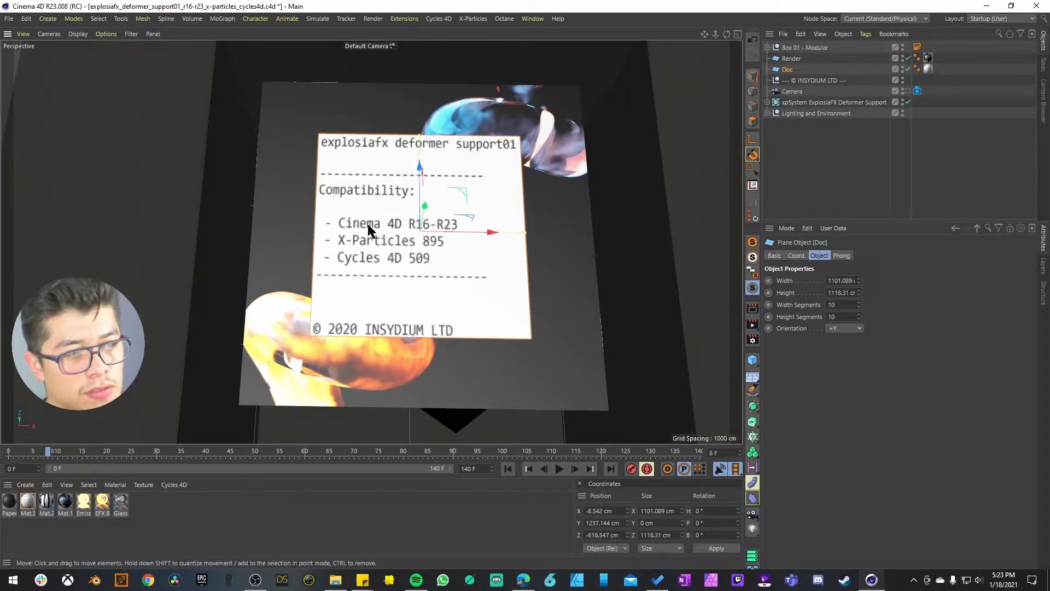
drag(484, 231, 16, 217)
Select the Render image plane inside the box and move it out of the way along its X axis
alt+drag(432, 230, 447, 214)
alt+drag(435, 254, 470, 241)
click(400, 239)
key(r)
key(e)
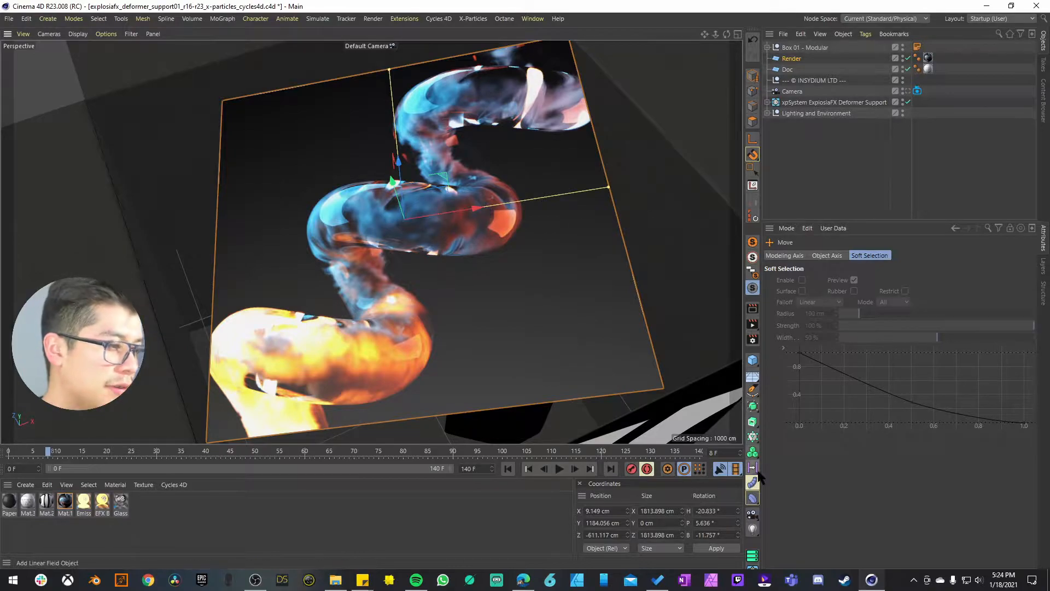
click(754, 498)
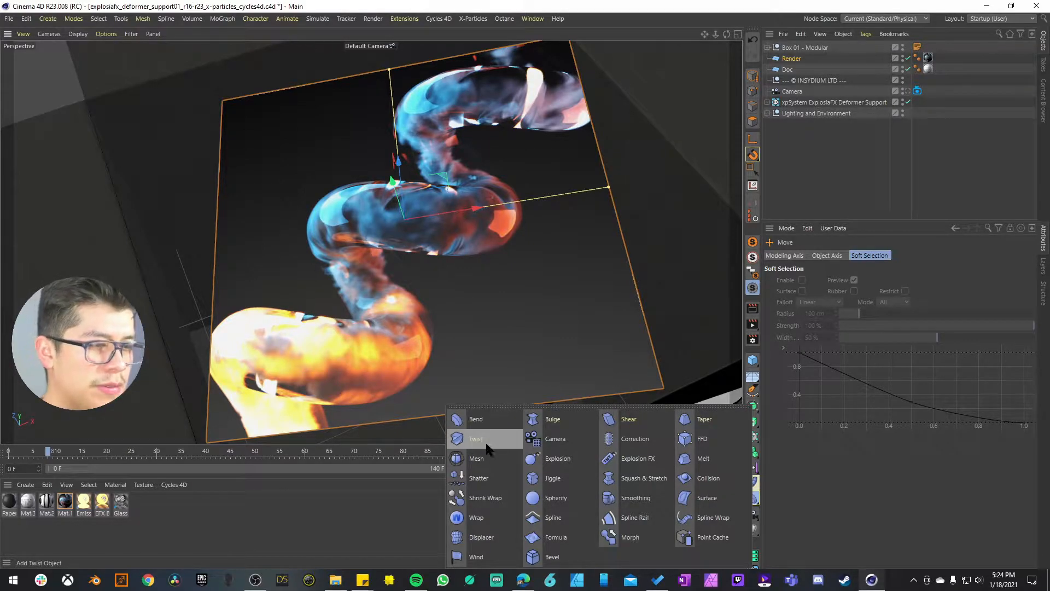
click(503, 281)
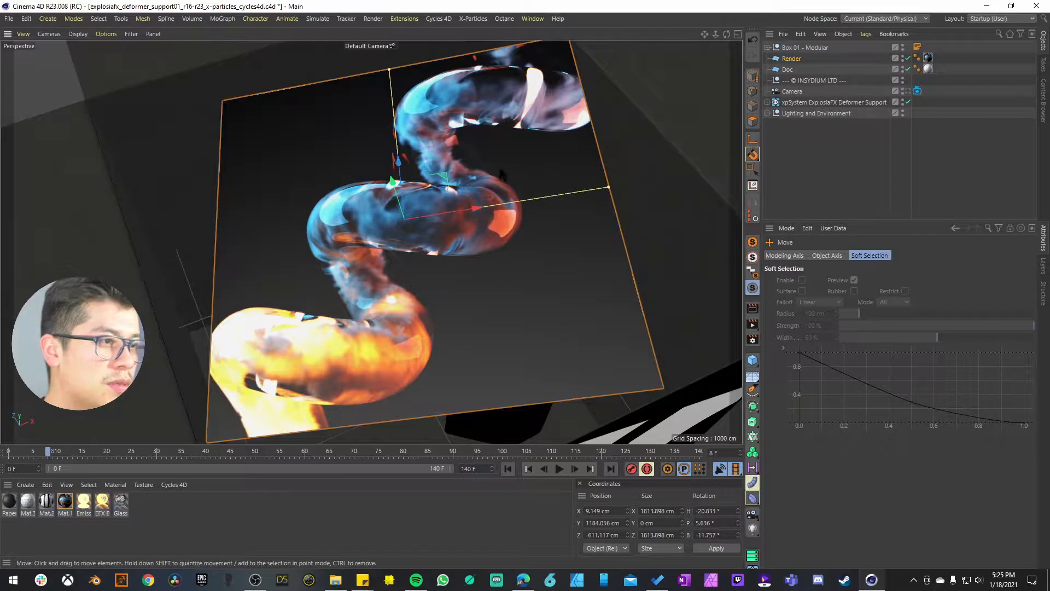
drag(477, 208, 32, 279)
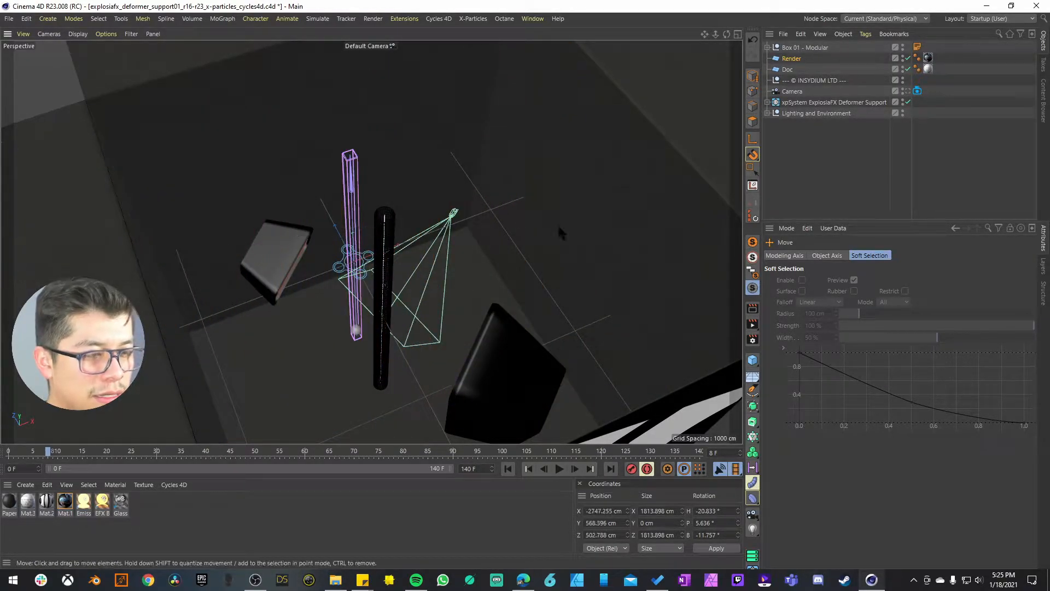
Hide the Box 01 - Modular object and play the animation from frame 0 through the scene Camera
alt+drag(457, 349, 413, 314)
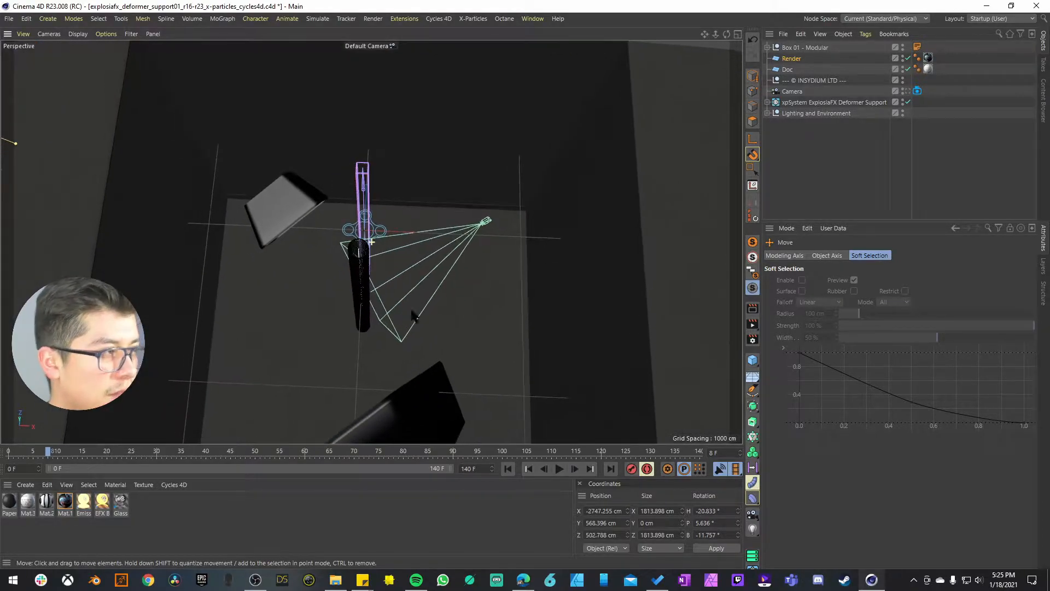
click(902, 46)
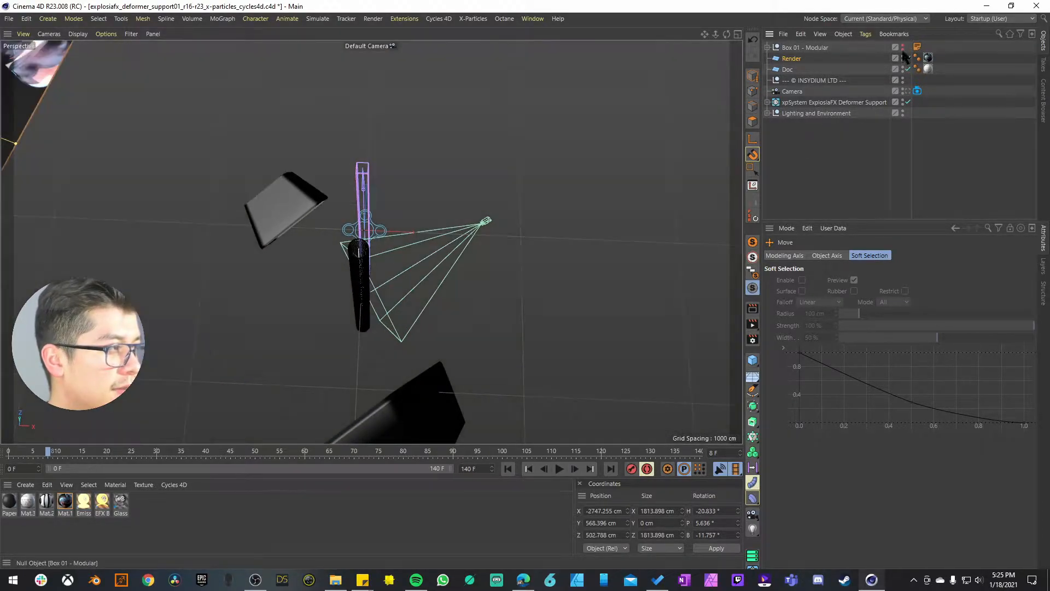
click(907, 91)
key(shift+f)
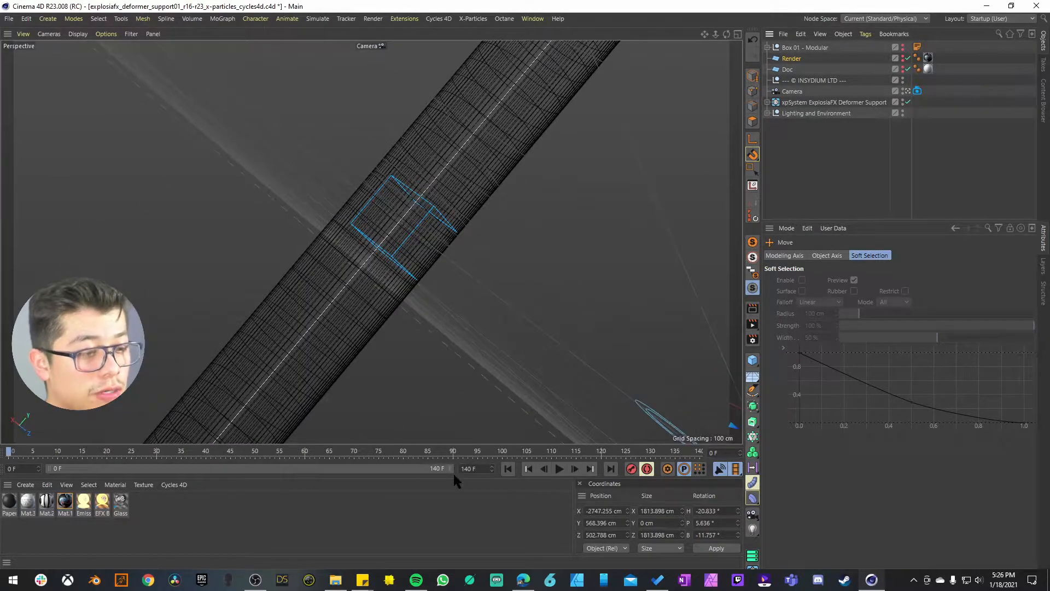
click(558, 469)
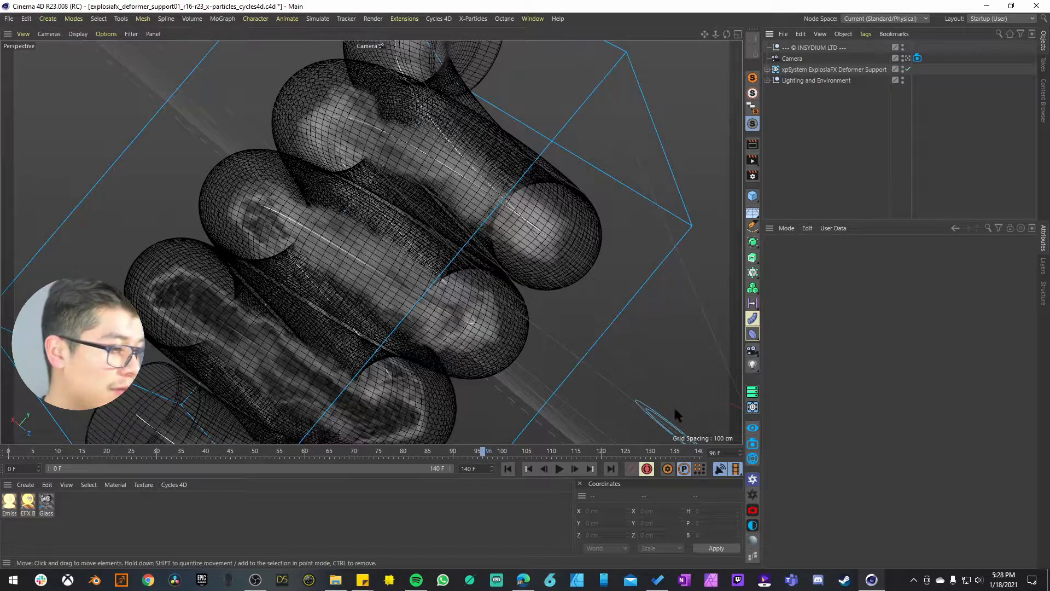
Show the Cycles 4D Real-Time Preview and dock it beside the perspective viewport
click(753, 428)
drag(678, 35, 726, 130)
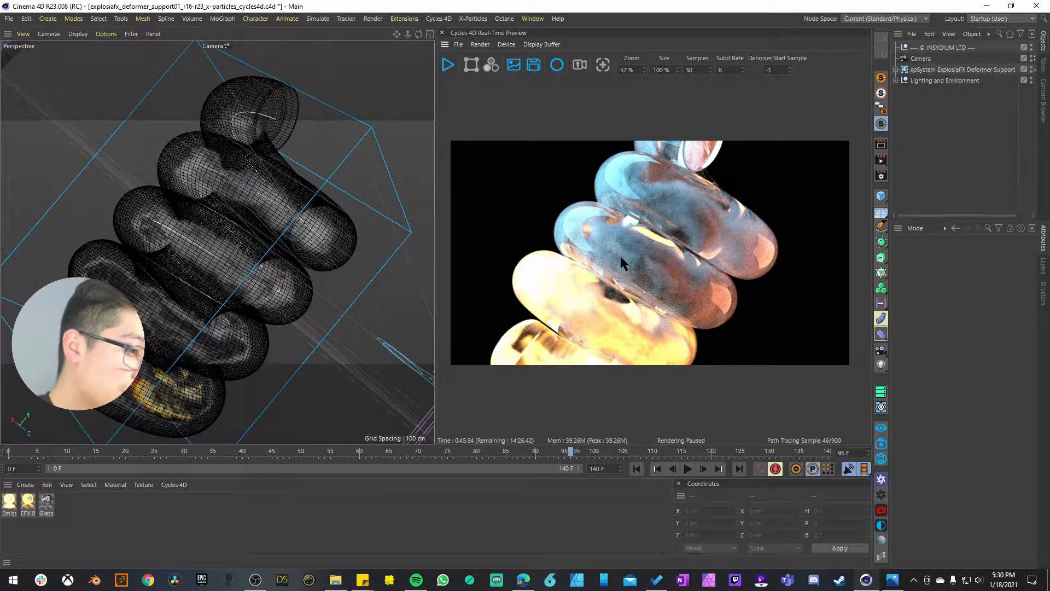
Compare the Cycles 4D preview with the reference image explosiafx_deformer_support01.jpg in Photos
click(895, 581)
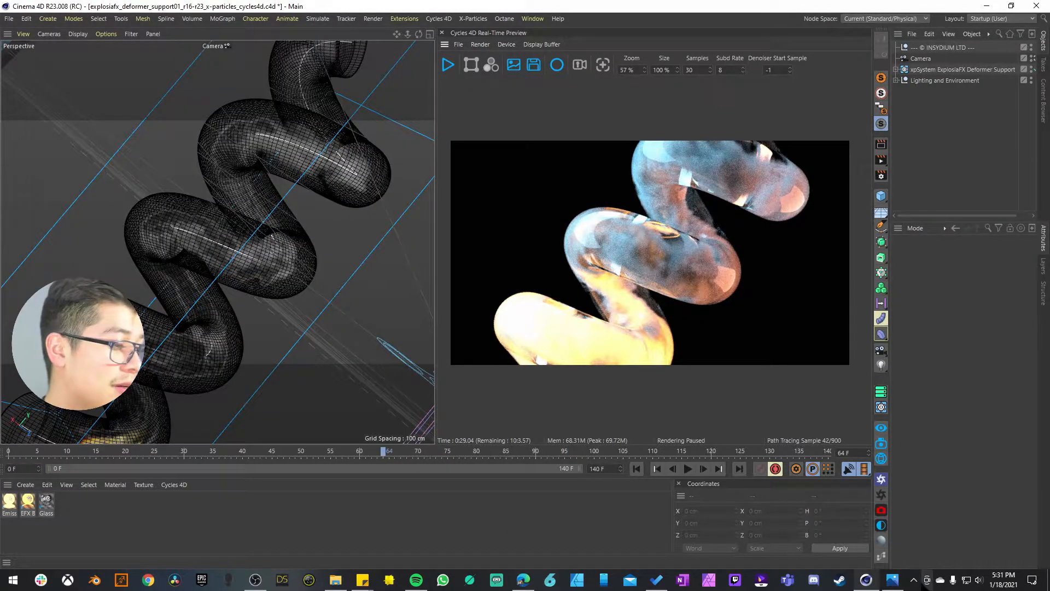
click(892, 581)
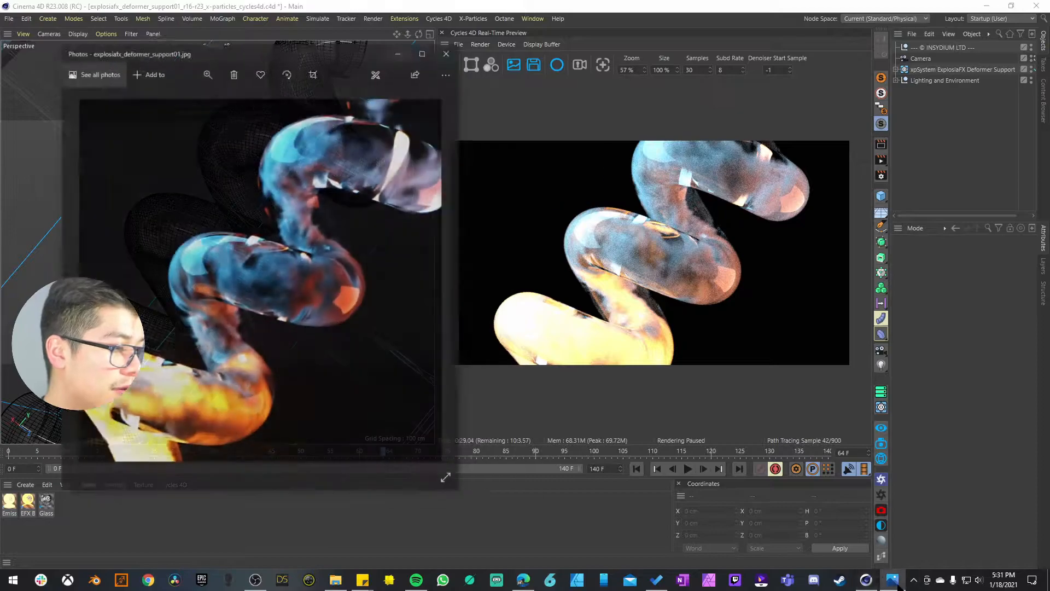
mouse_move(316, 26)
mouse_down()
mouse_move(307, 18)
mouse_move(316, 19)
mouse_up()
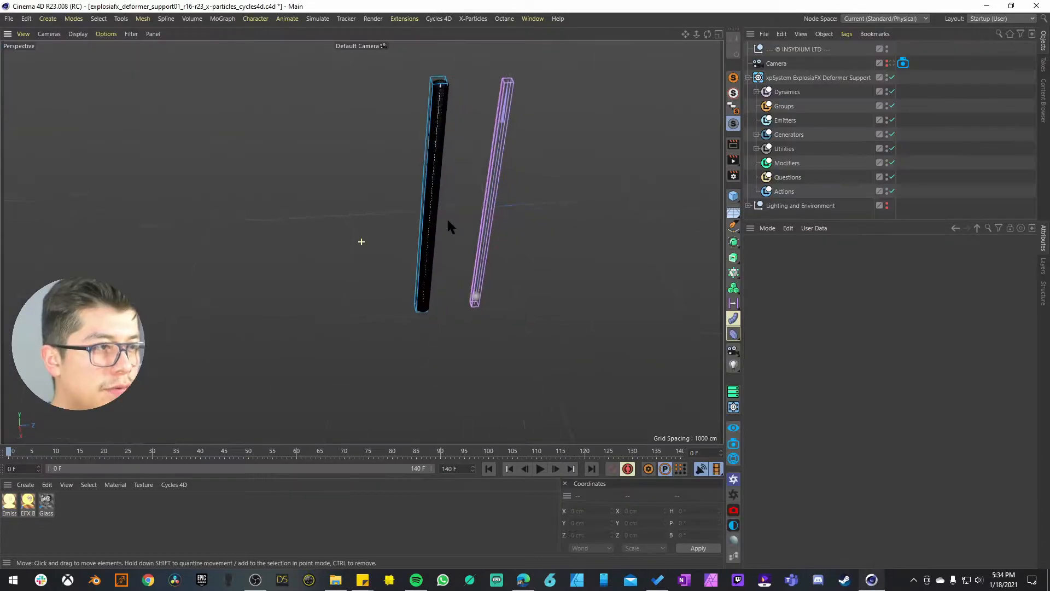
Play the simulation and watch the tube and the ExplosiaFX domain from the default camera
alt+drag(446, 217, 520, 173)
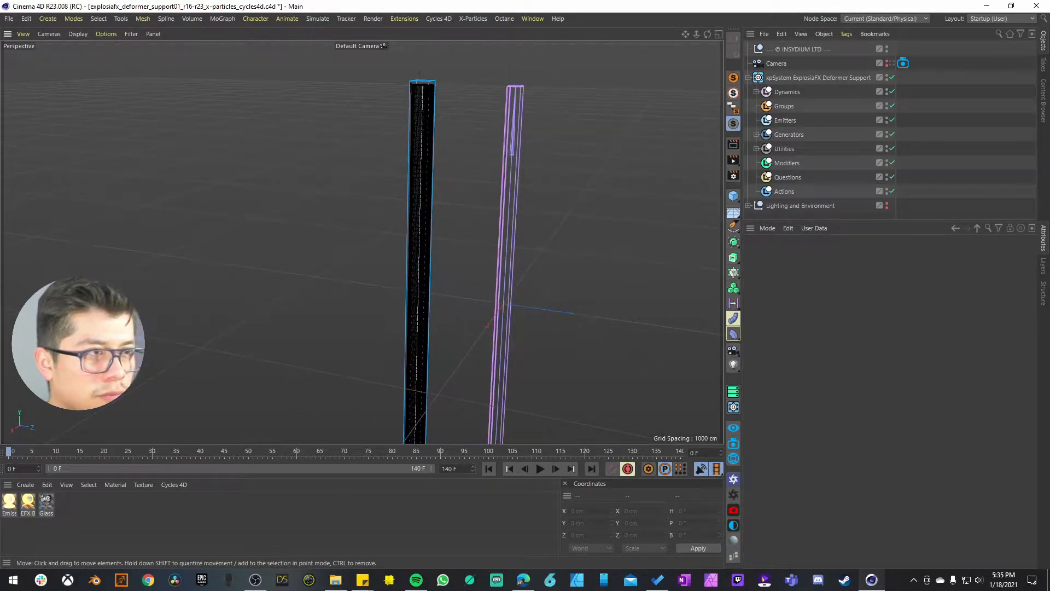
alt+drag(465, 335, 471, 309)
click(540, 469)
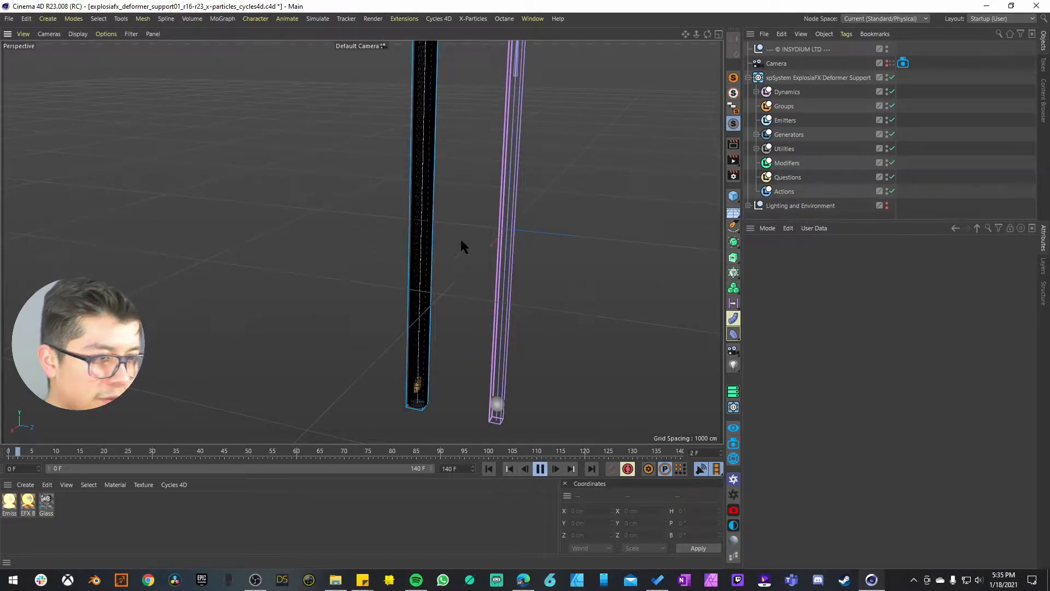
alt+right_drag(471, 213, 461, 222)
alt+middle_drag(455, 210, 447, 232)
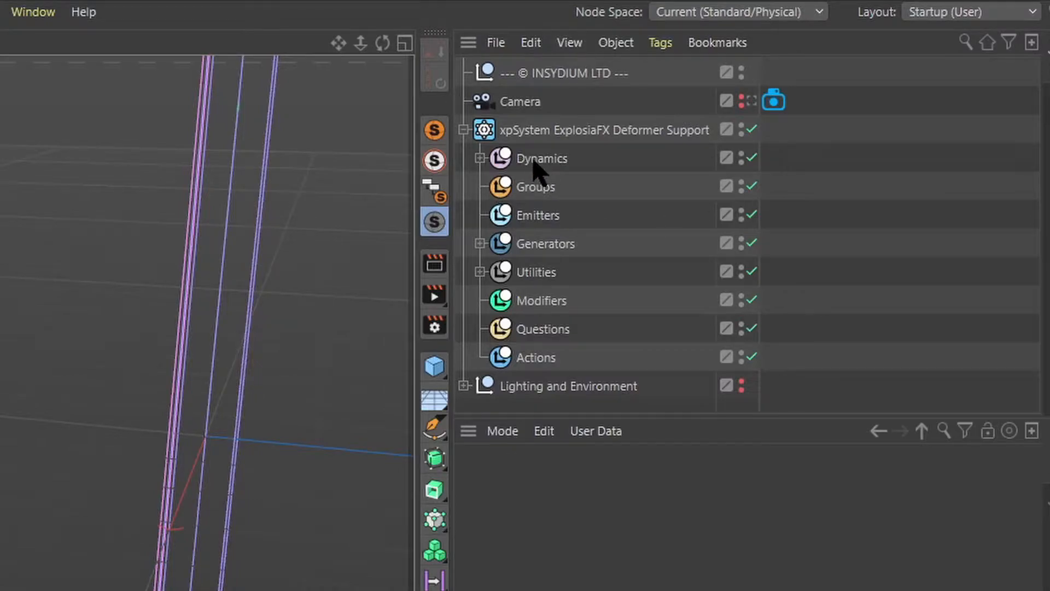
Expand the Dynamics group and the xpExplosiaFX object and select its Spline Wrap deformer
click(481, 158)
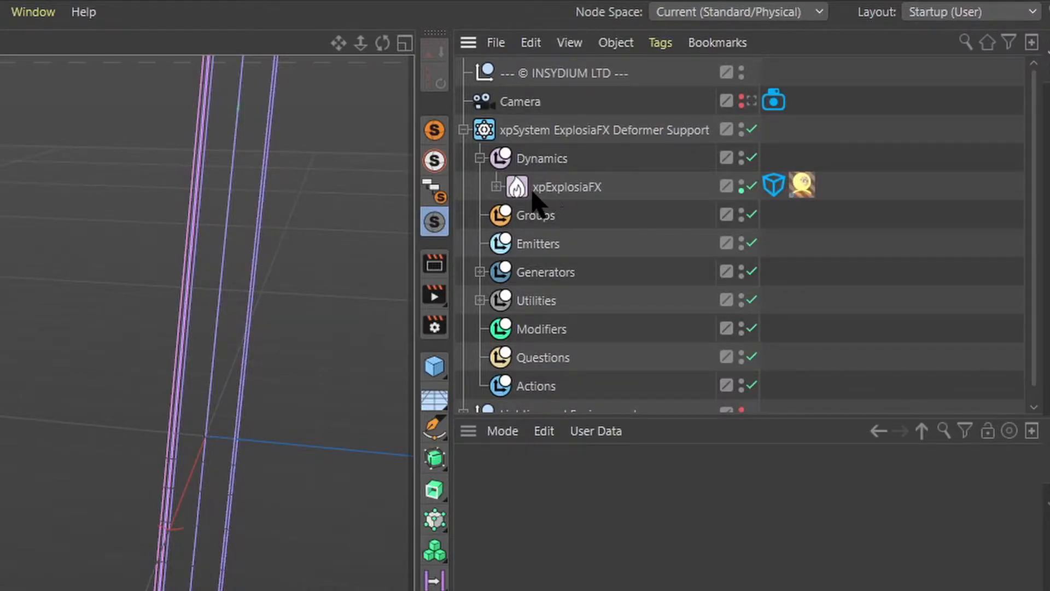
click(496, 187)
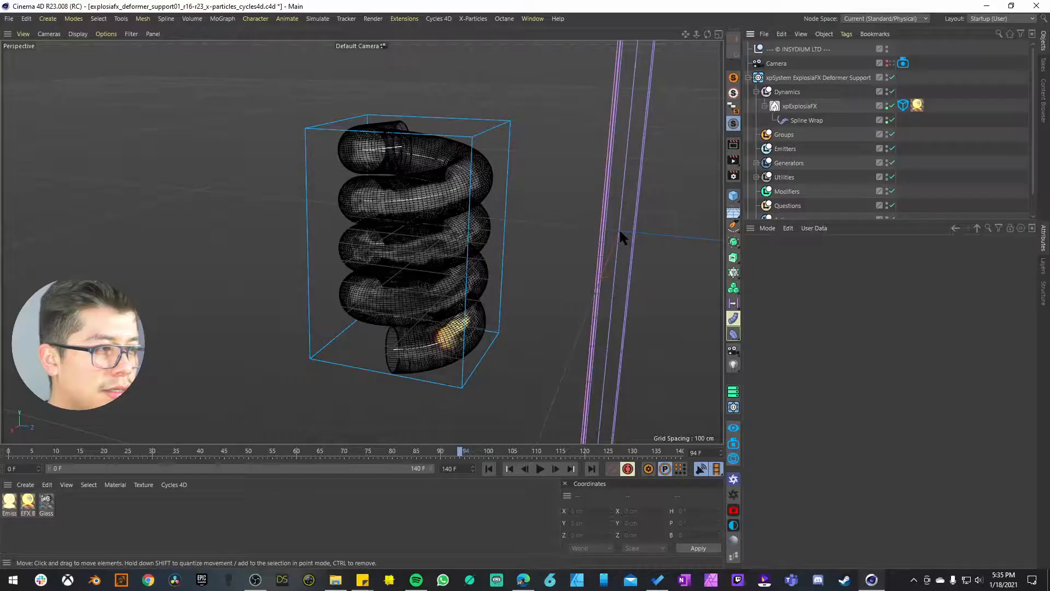
alt+middle_drag(625, 264, 485, 262)
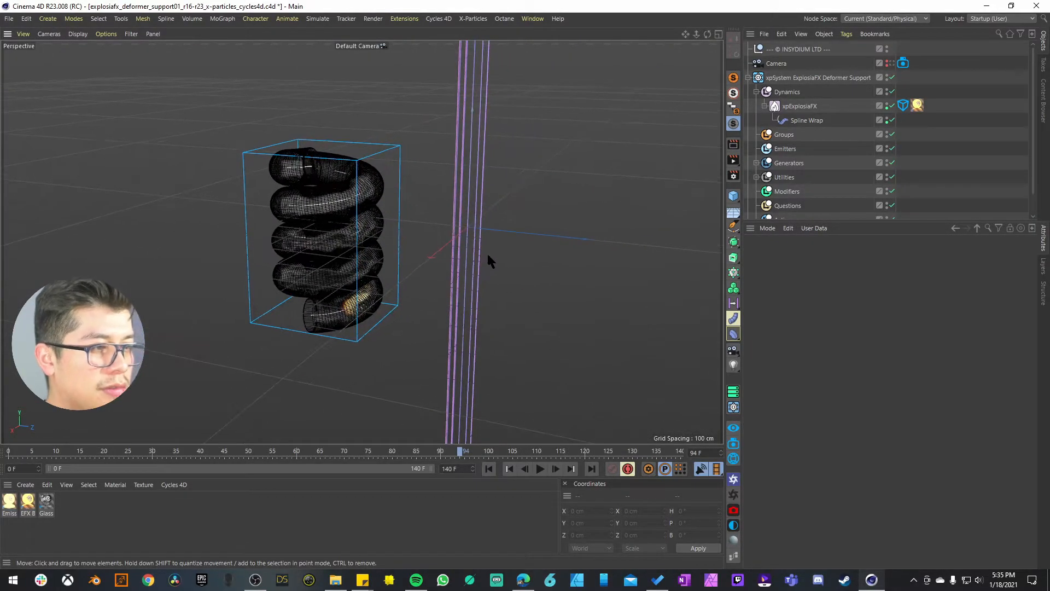
click(793, 123)
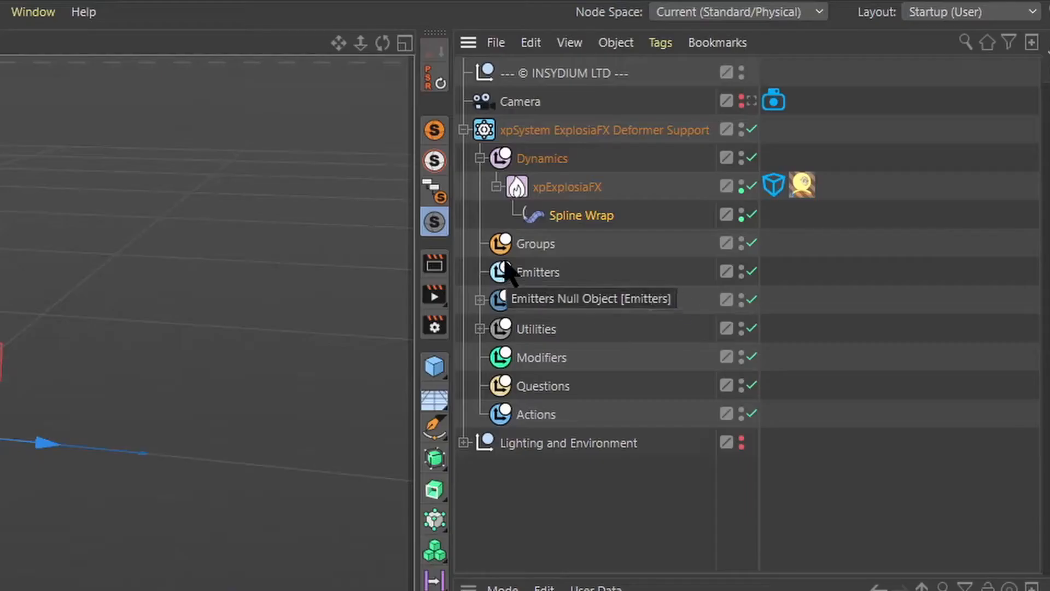
Expand the Generators group and select the Container sweep with its n-Side and Helix splines
click(480, 300)
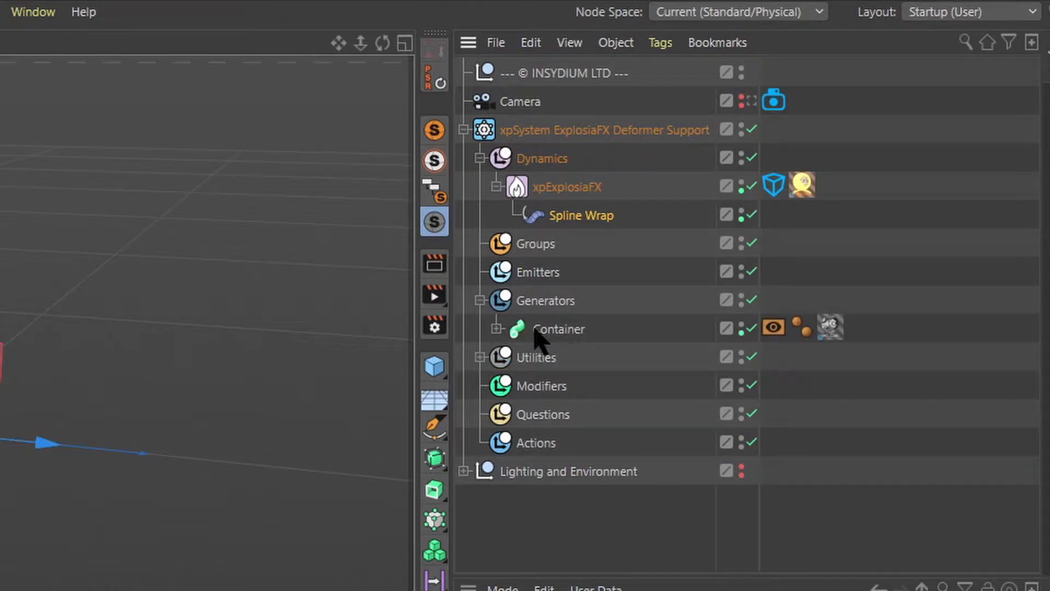
click(497, 328)
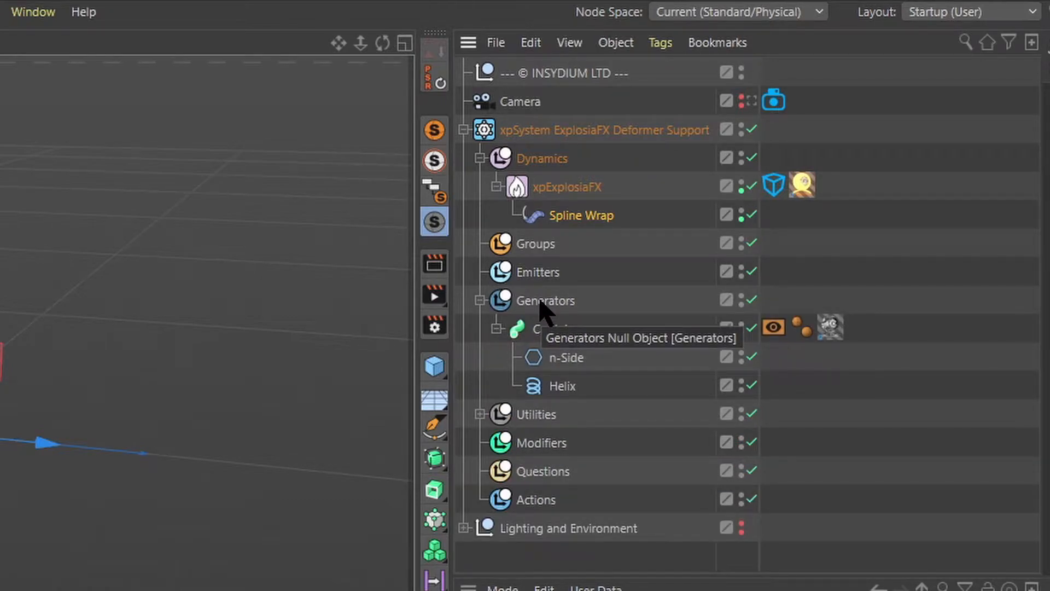
click(559, 330)
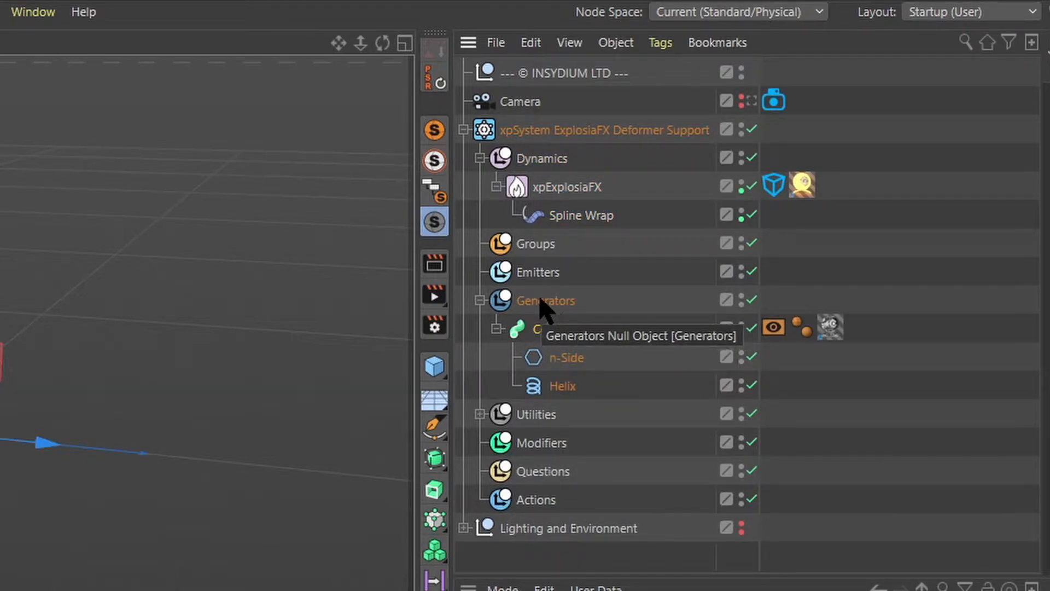
Expand the Utilities group and examine the Sphere's xpEFX Source tag, the simulation playback and the Helix spline
click(480, 414)
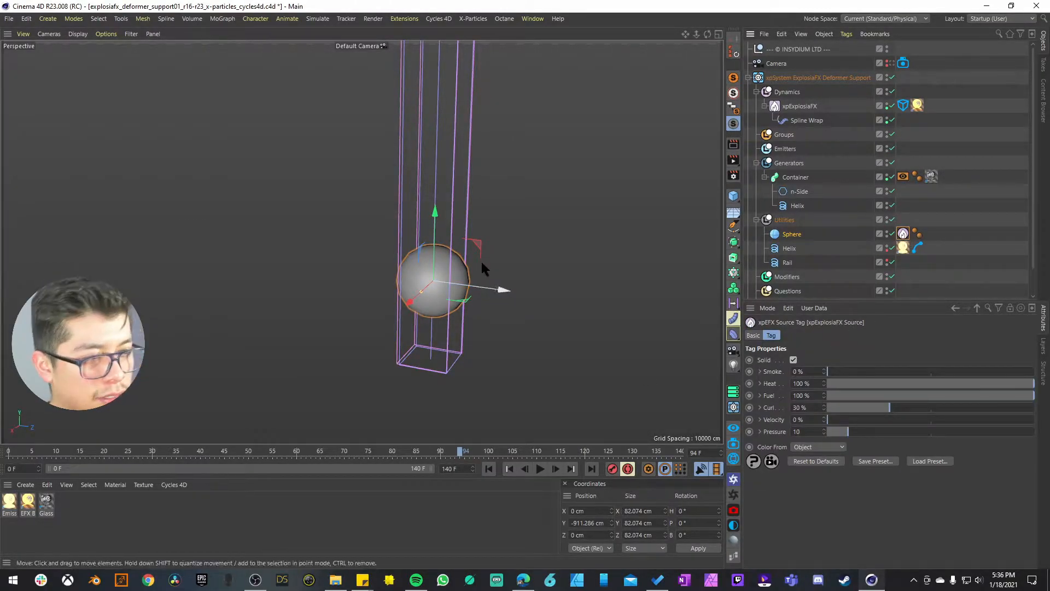
click(540, 469)
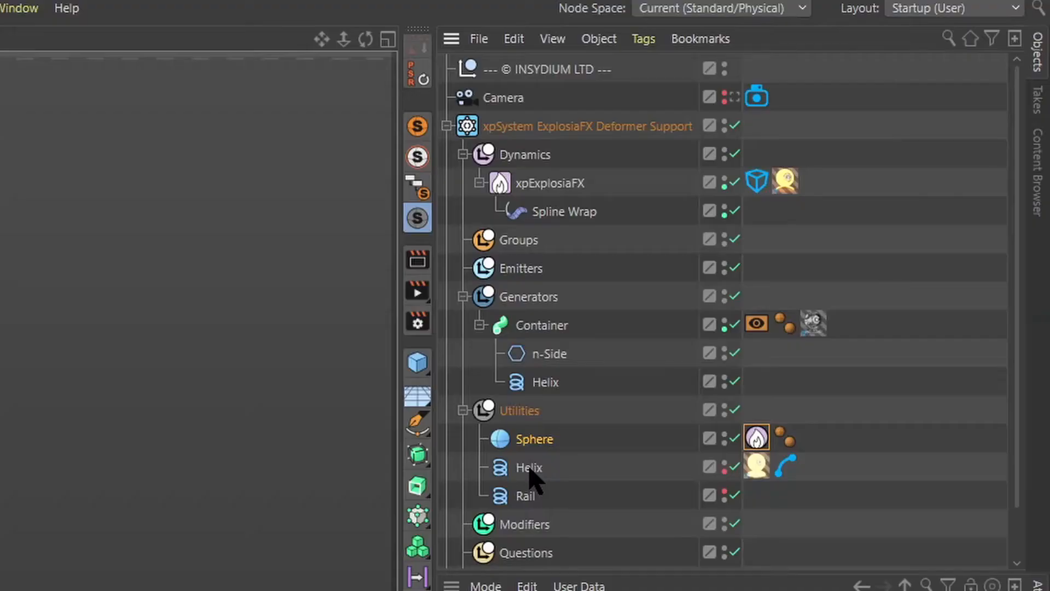
click(529, 469)
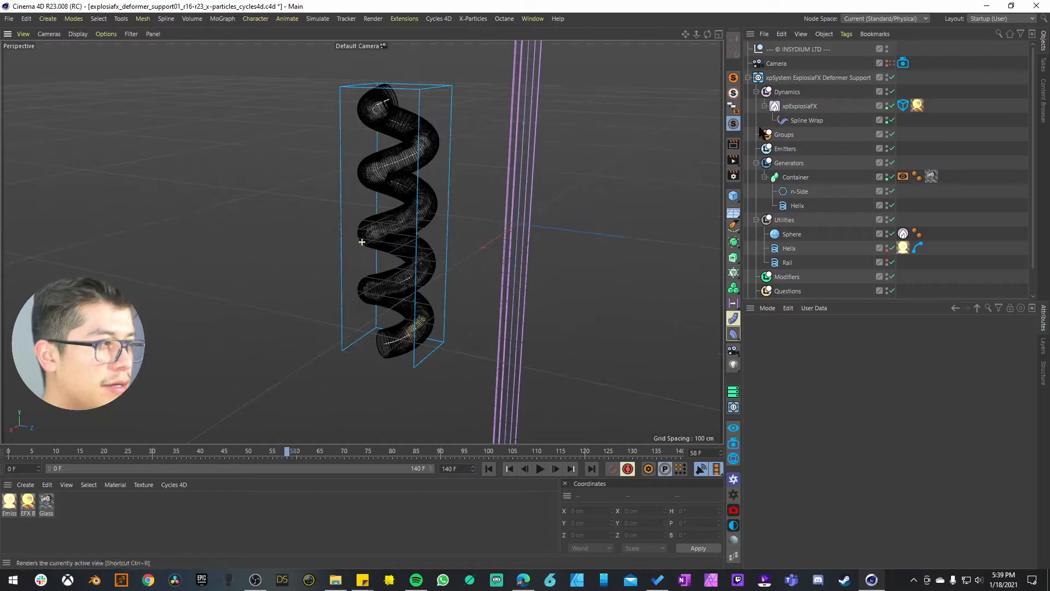
Move the xpExplosiaFX object along the Z axis to about 403 cm
click(795, 108)
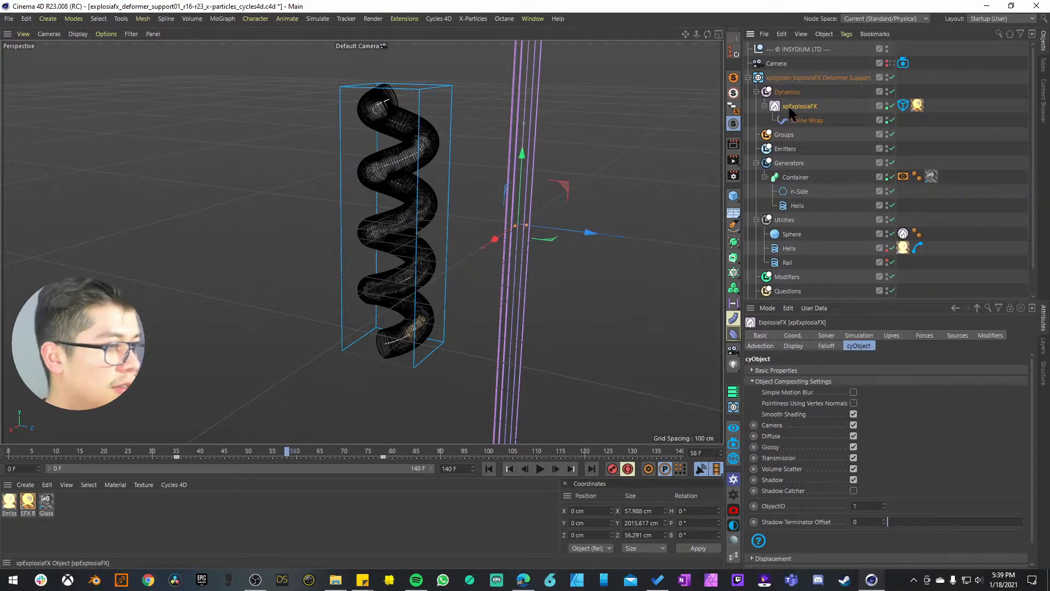
drag(586, 234, 730, 277)
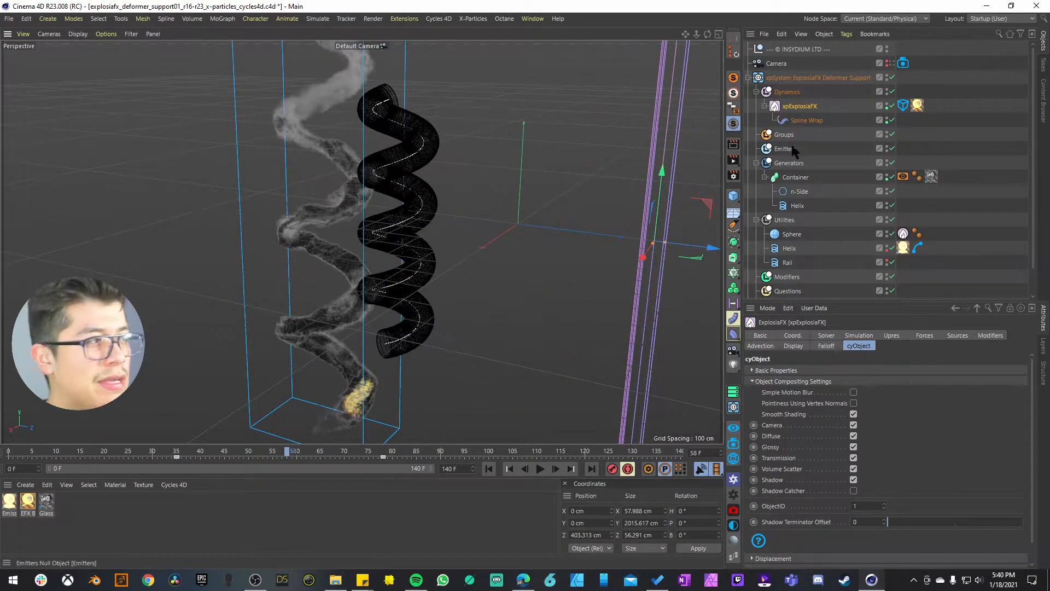
Inspect the Spline Wrap deformer and move the Helix spline in the Utilities group along its X axis
click(804, 120)
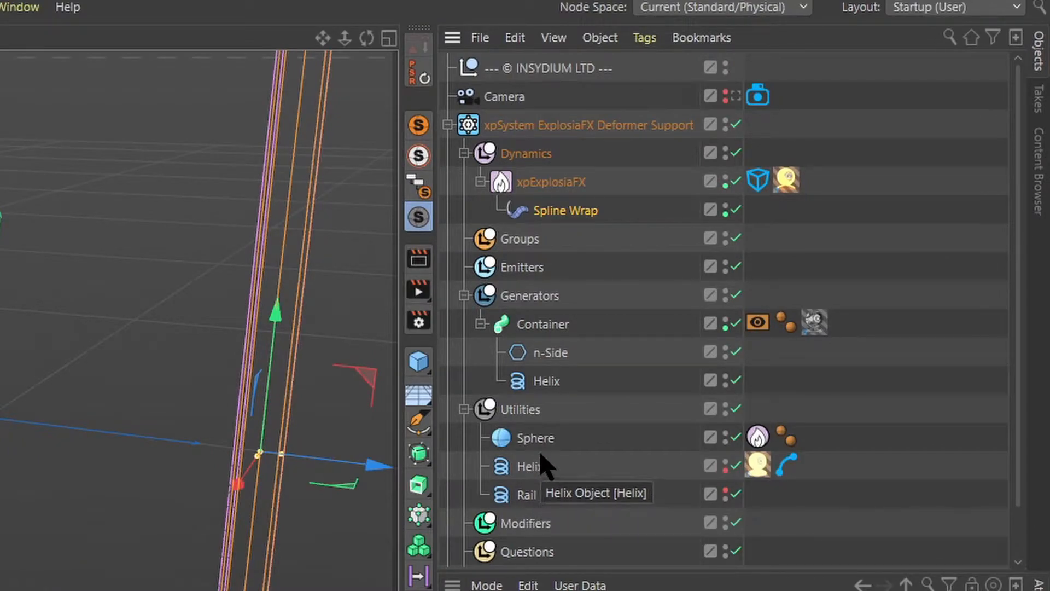
click(536, 465)
drag(407, 345, 506, 255)
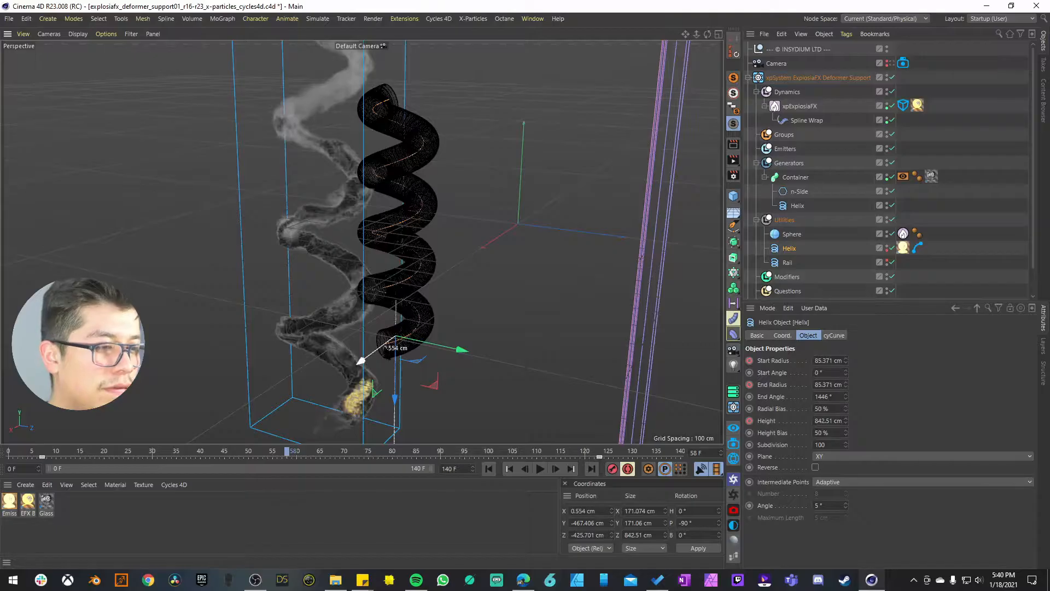
Examine the simulation playback inside the wireframe helical Container and the source Sphere from closer viewpoints
alt+middle_drag(506, 266, 483, 279)
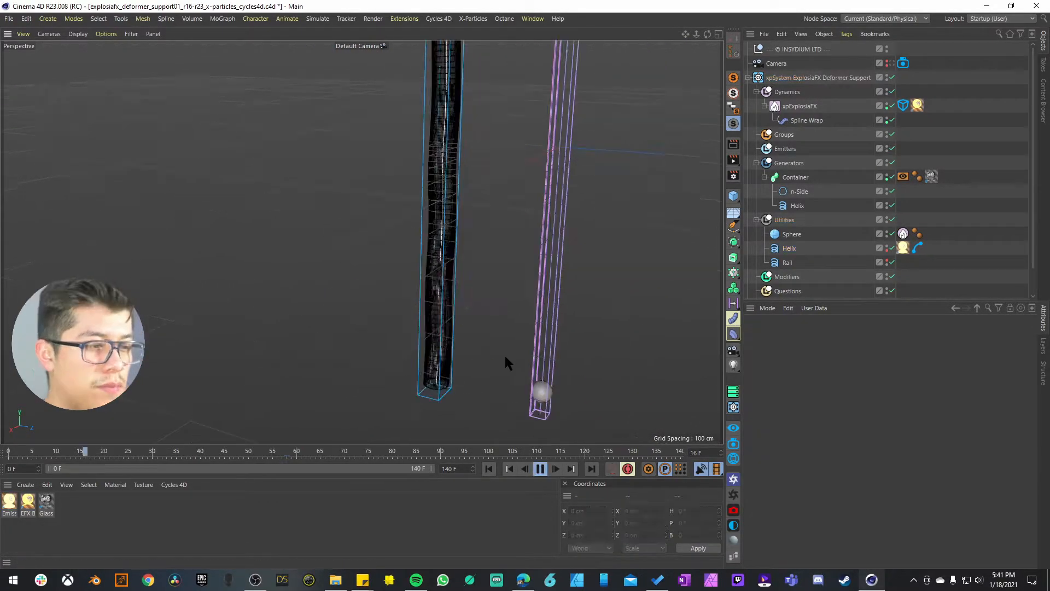
alt+right_drag(491, 362, 540, 375)
alt+middle_drag(538, 375, 557, 340)
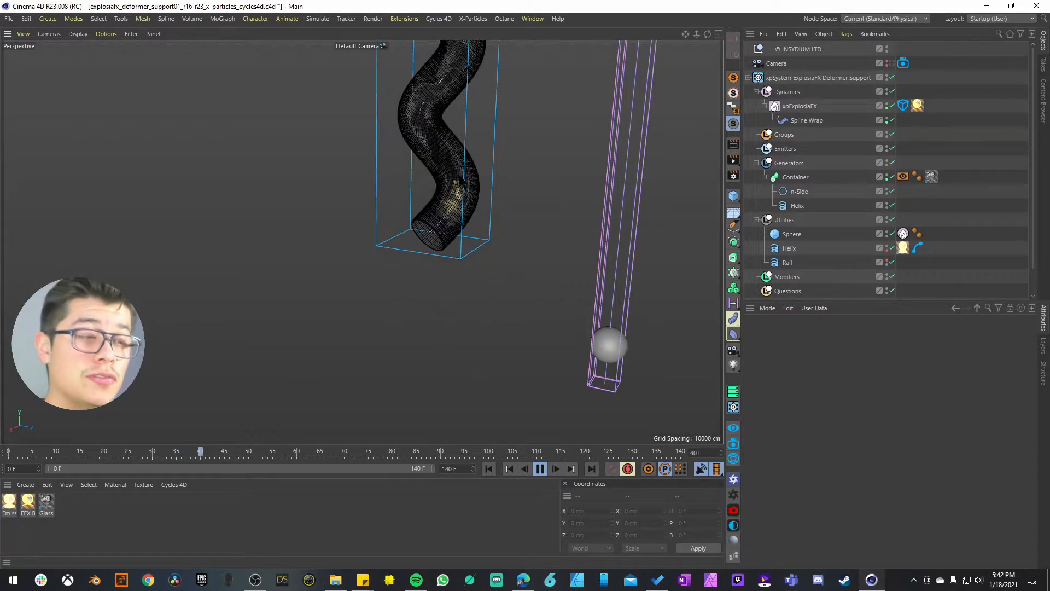
alt+middle_drag(459, 55, 492, 224)
scroll(492, 268, up, 3)
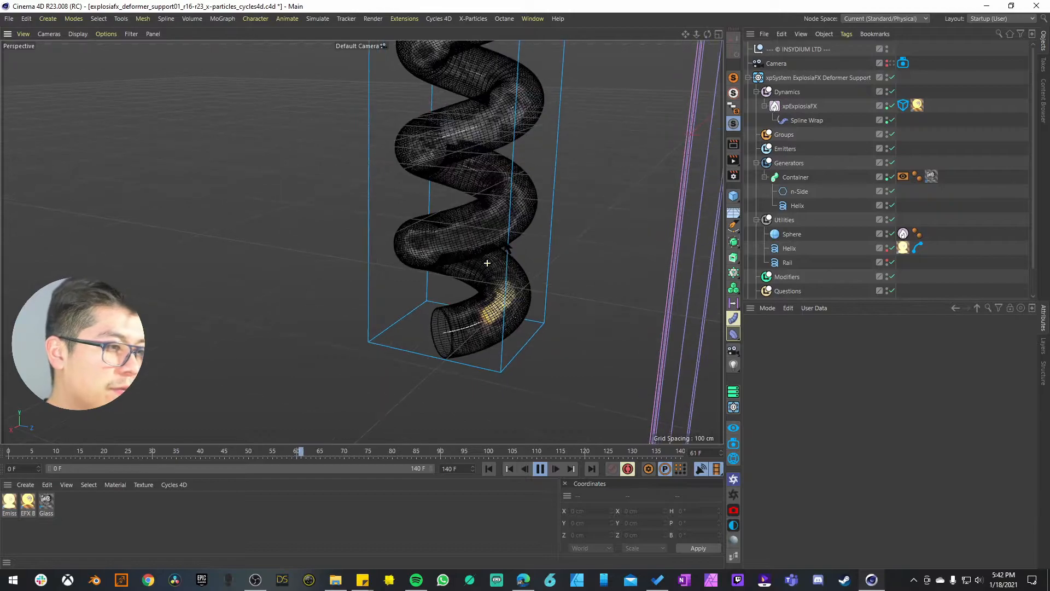
alt+middle_drag(498, 296, 507, 353)
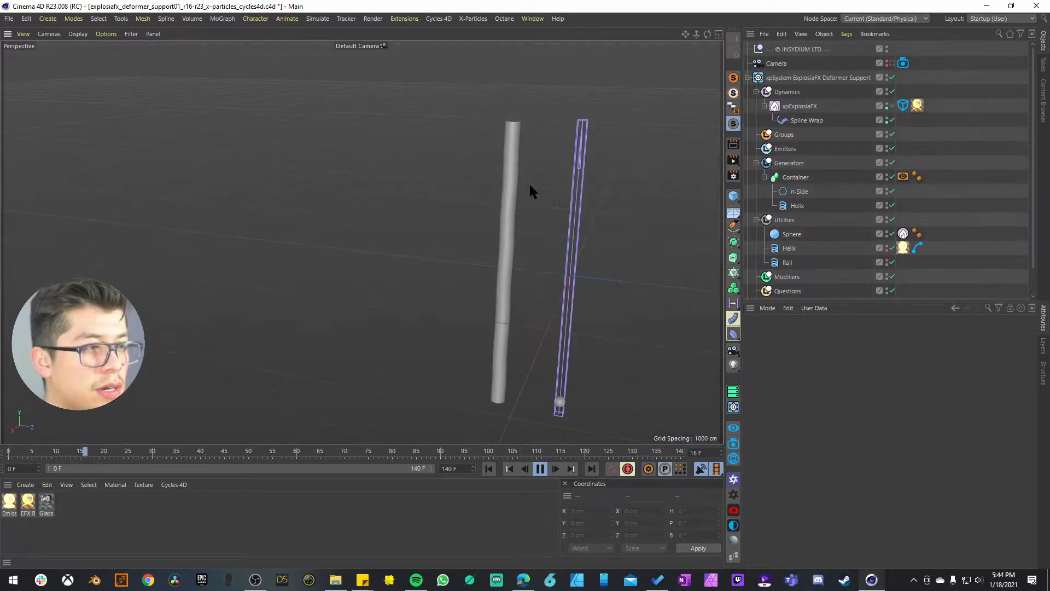
Inspect the shaded Container sweep during playback and view the settings of its n-Side profile spline
alt+right_drag(510, 270, 628, 262)
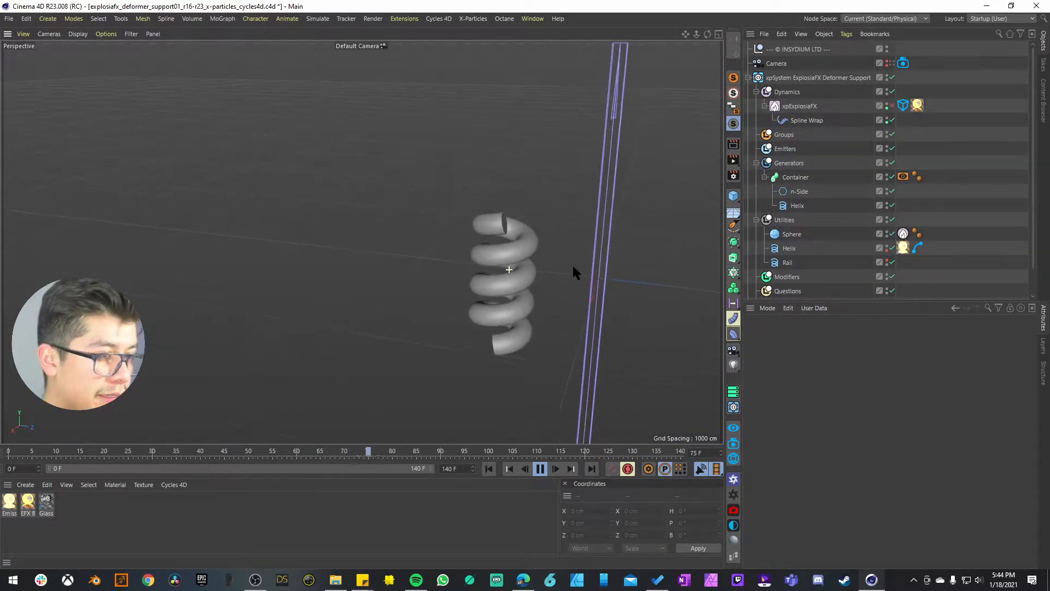
alt+drag(547, 307, 504, 331)
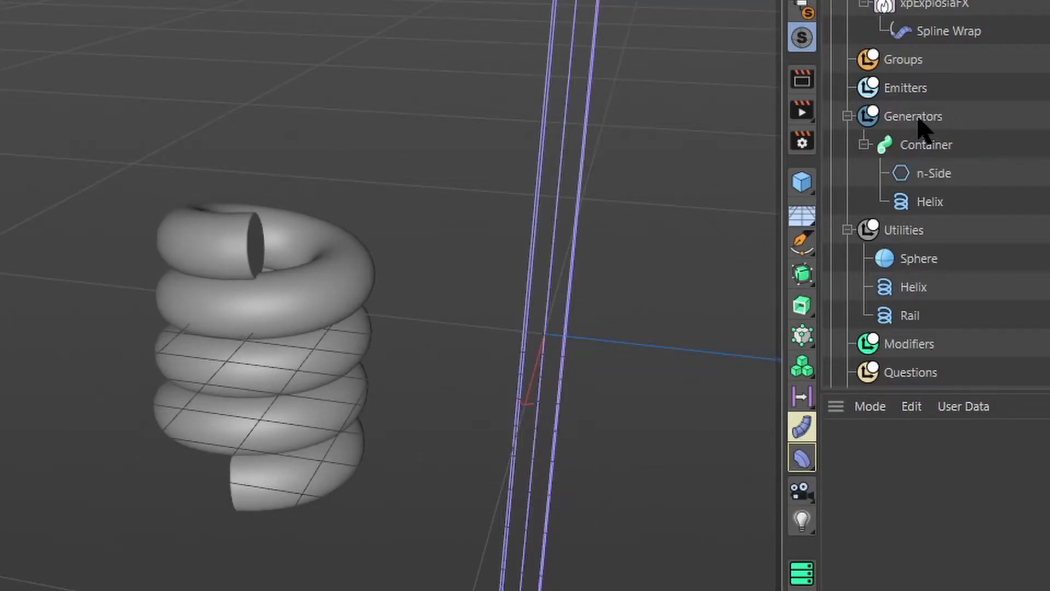
click(935, 149)
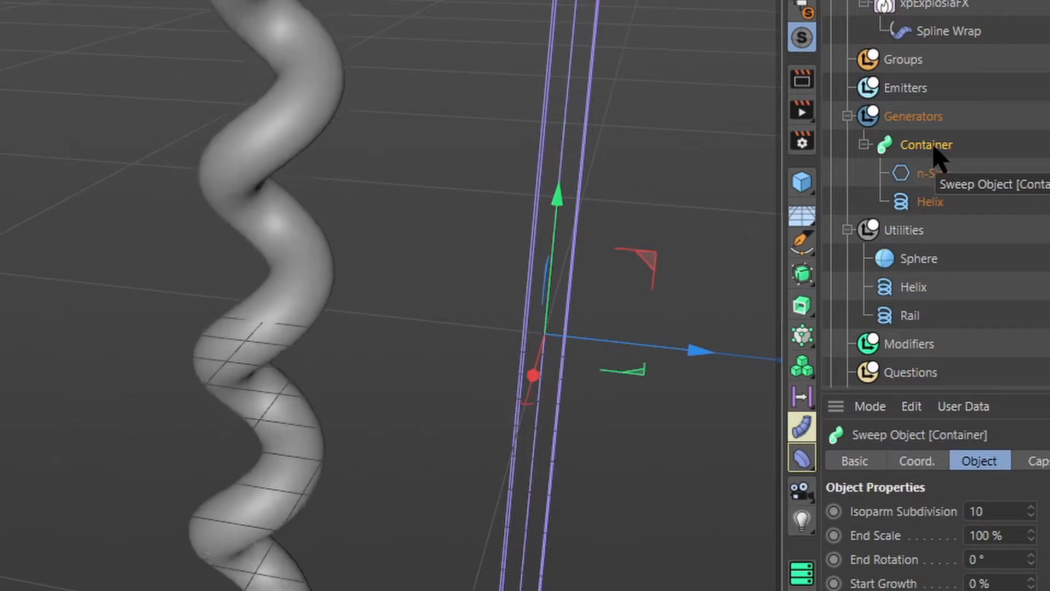
click(942, 181)
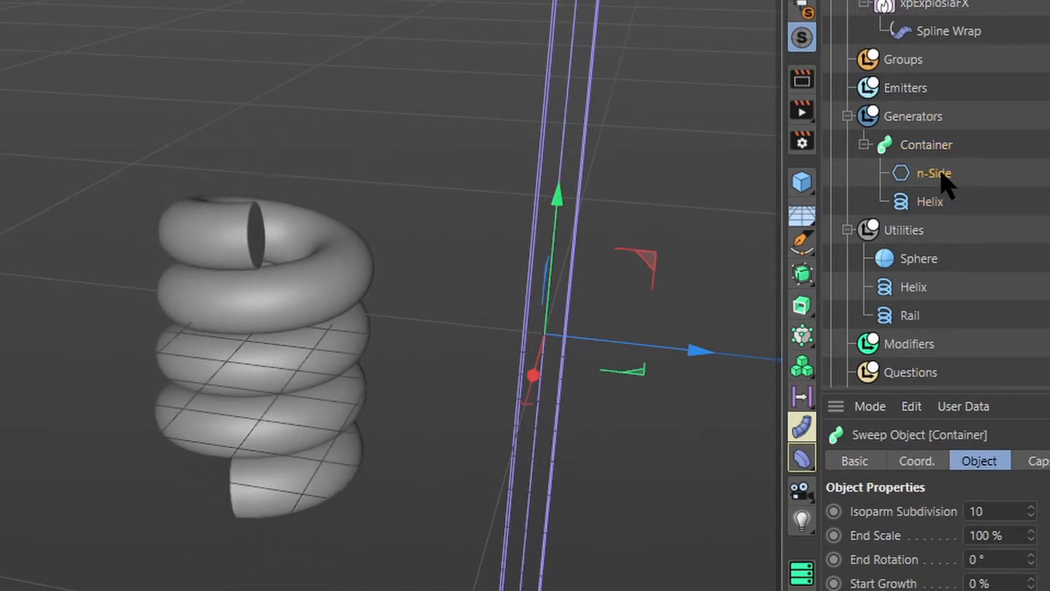
click(933, 202)
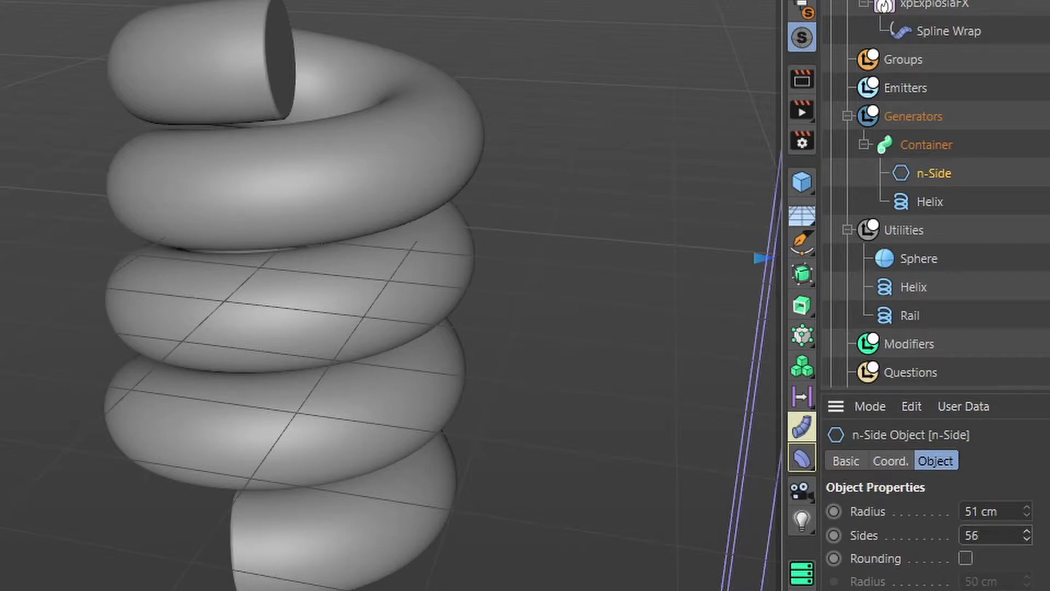
Try lowering the n-Side profile's Sides to 5 and raising it again to vary the Container's cross-section
drag(1027, 536, 1026, 547)
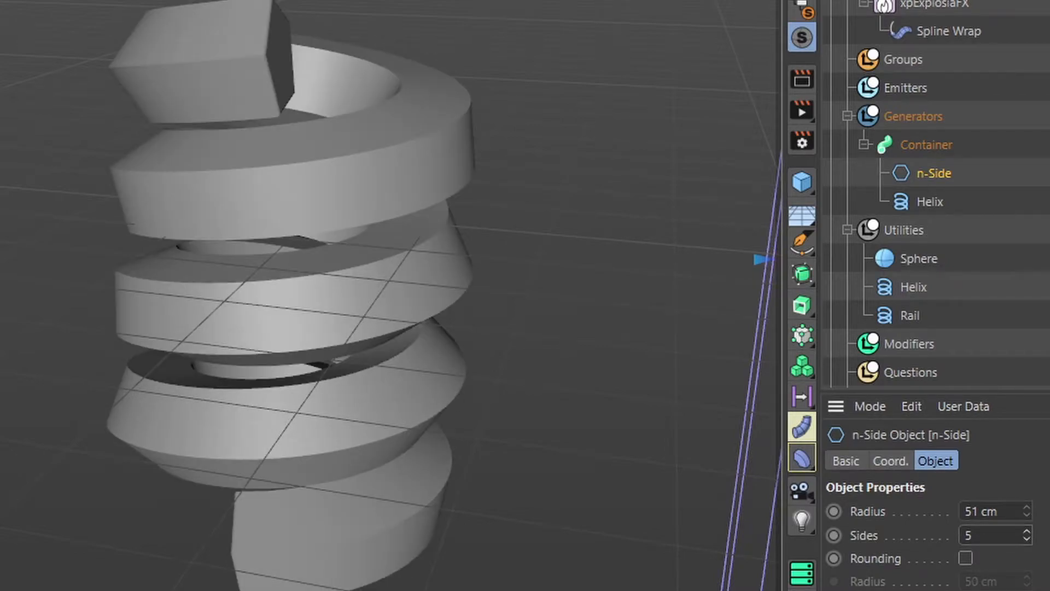
click(1027, 532)
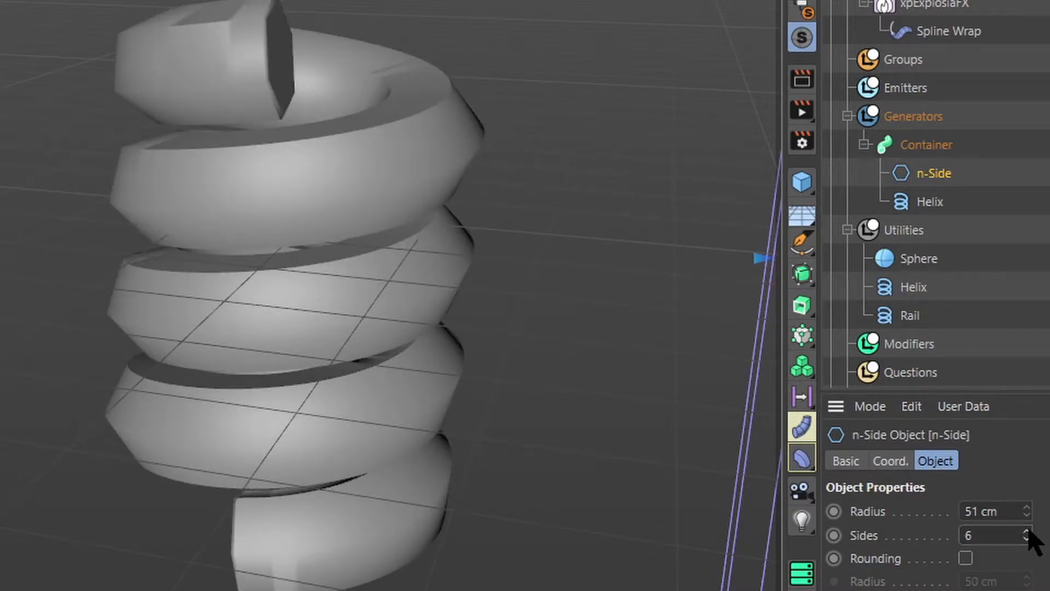
click(1027, 532)
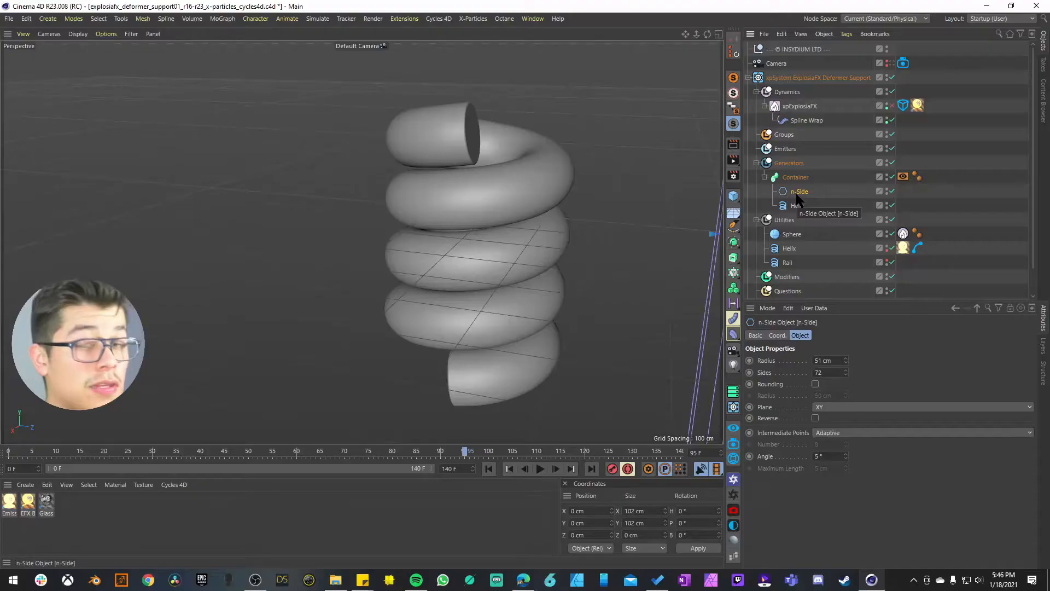
Review the Container sweep with its n-Side and Helix splines, and return the animation to frame 0
click(795, 177)
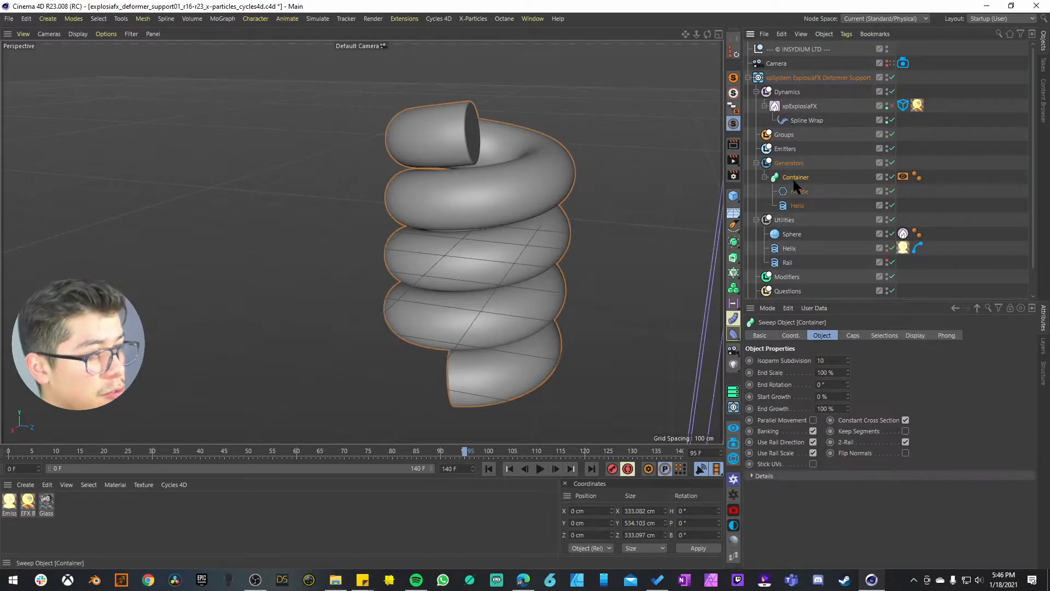
click(796, 192)
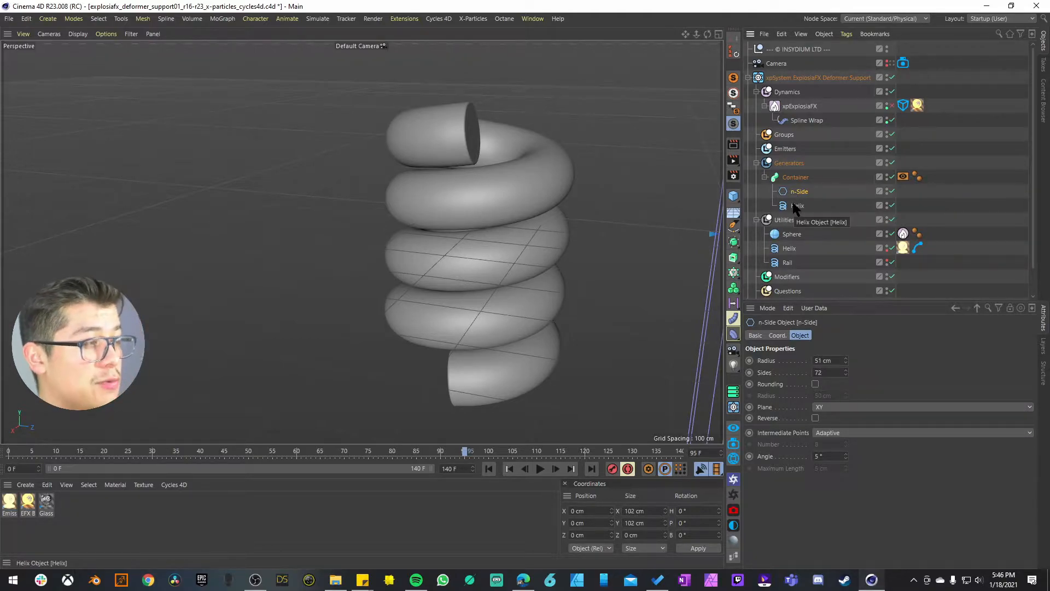
click(796, 206)
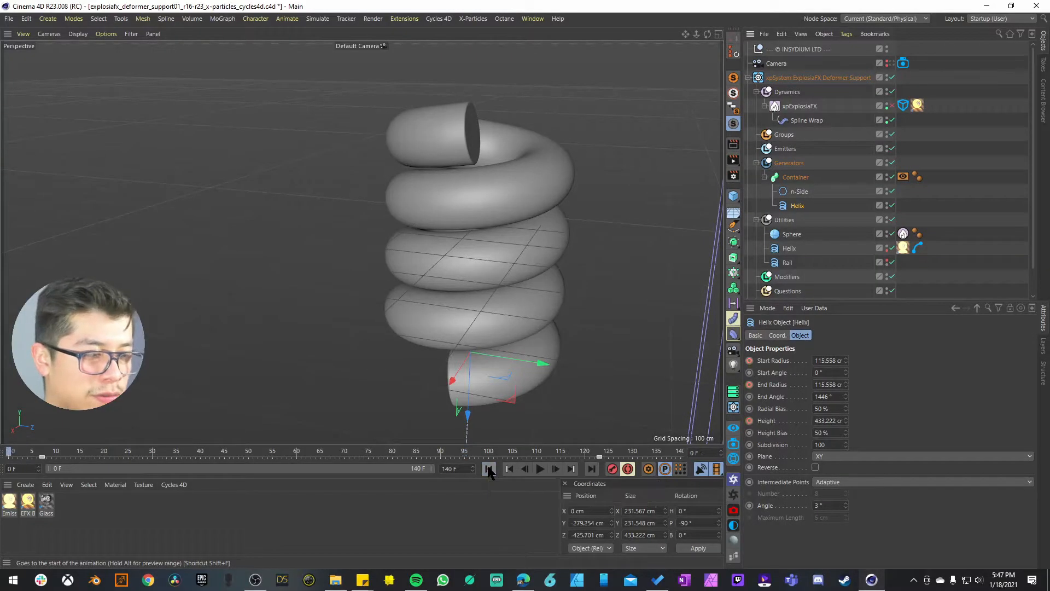
click(489, 468)
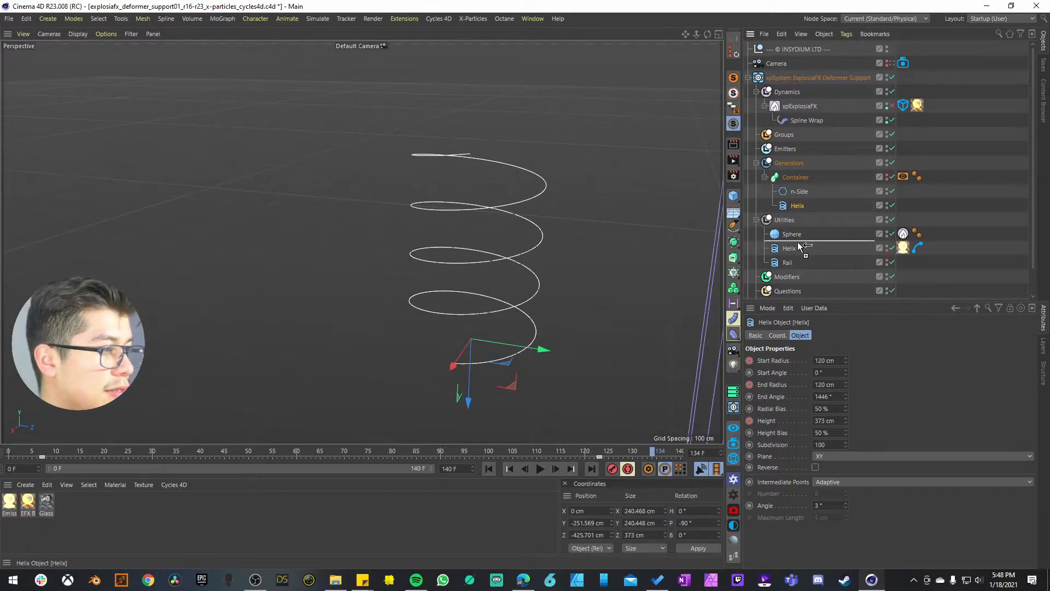
Inspect the Utilities group's Helix spline along with its cyCurve tag and Emission material tag
drag(799, 246, 786, 207)
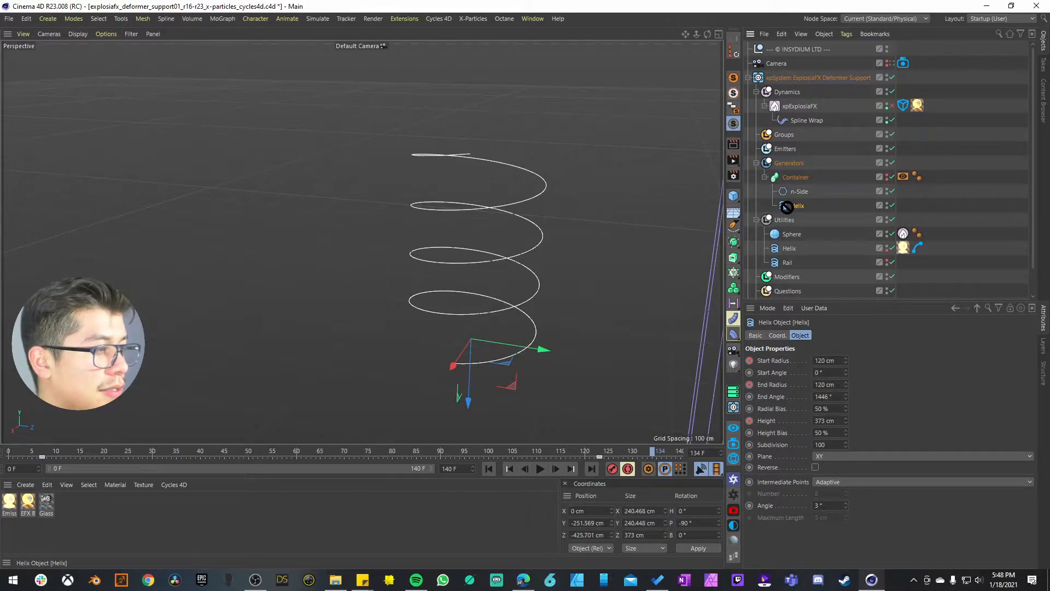
click(777, 251)
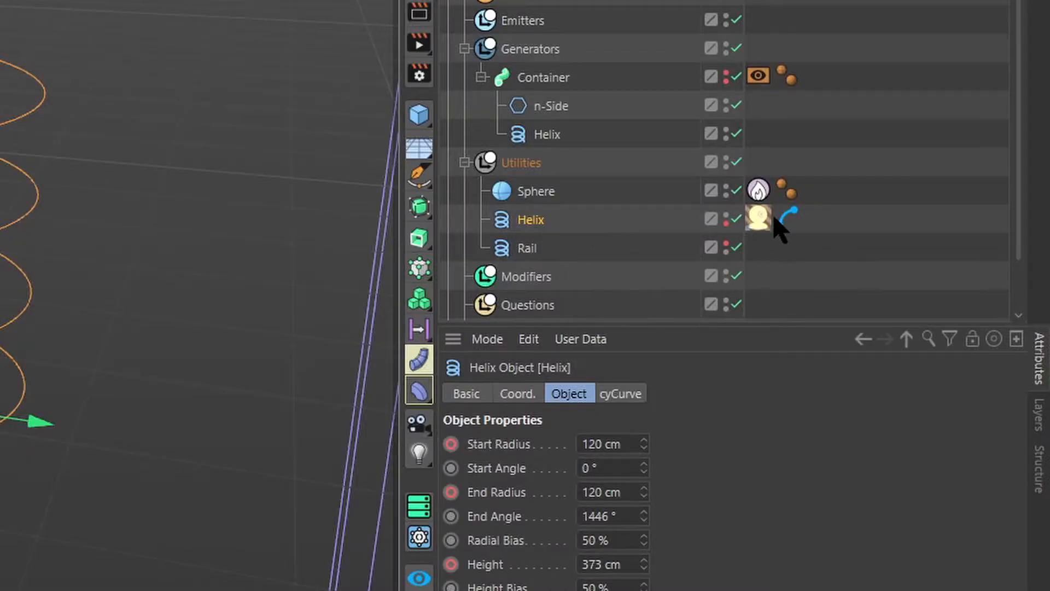
click(788, 220)
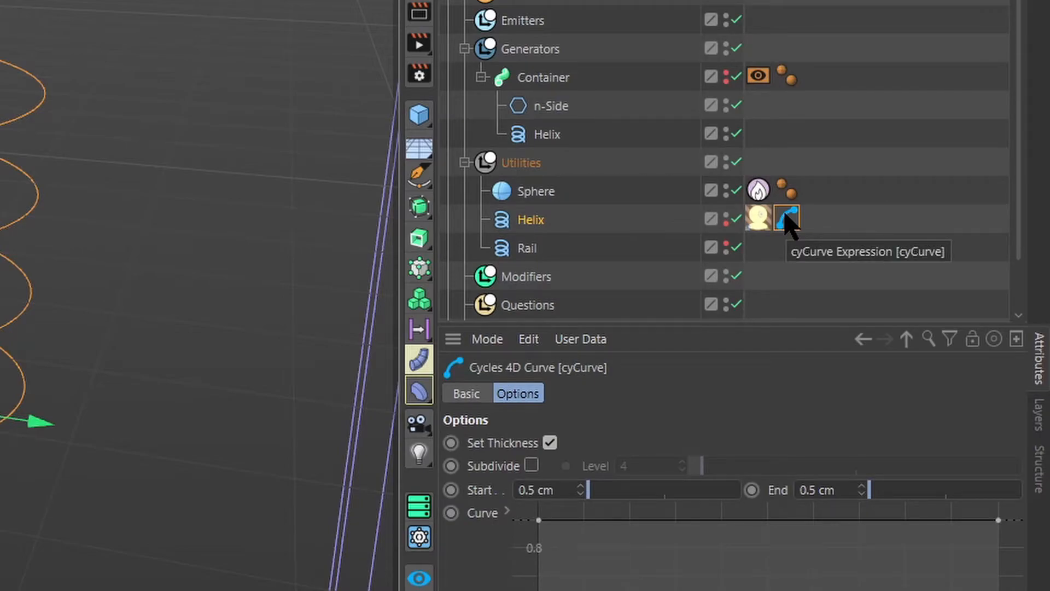
click(757, 219)
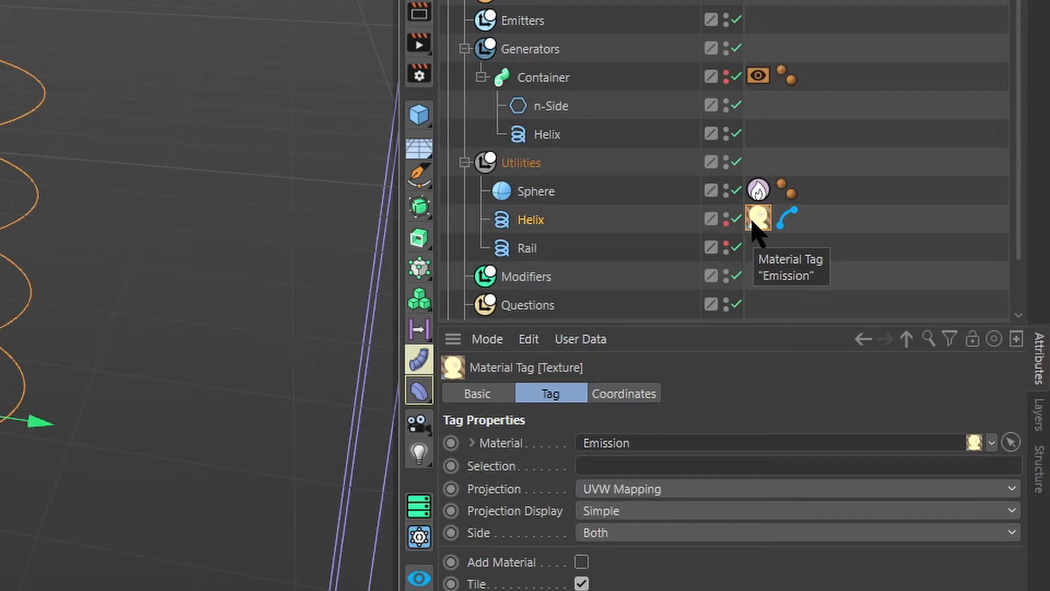
Inspect the Rail spline and the Spline Wrap deformer's settings, and resume the animation playback
click(522, 251)
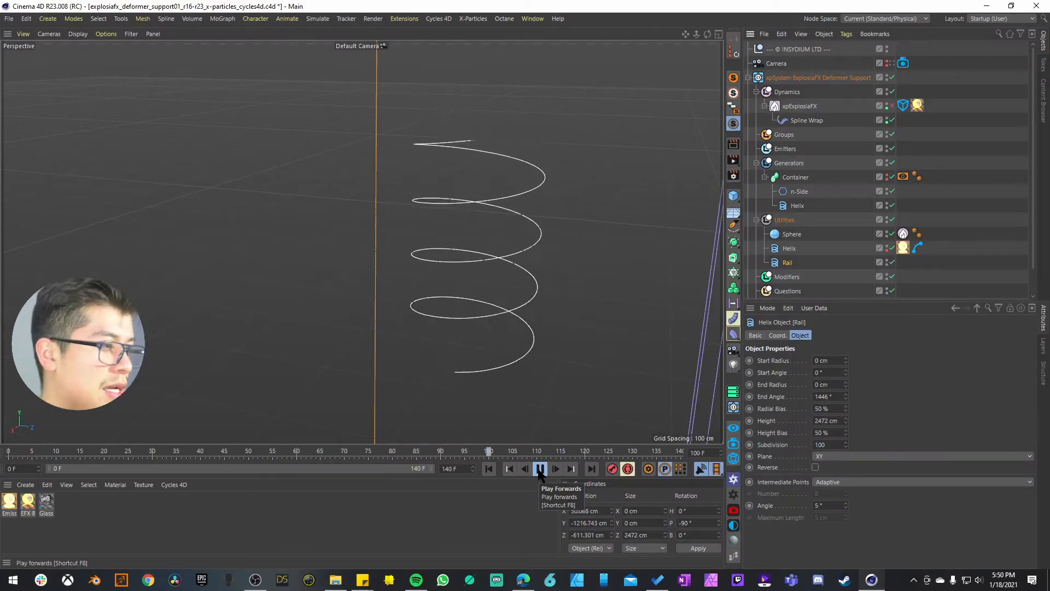
click(784, 123)
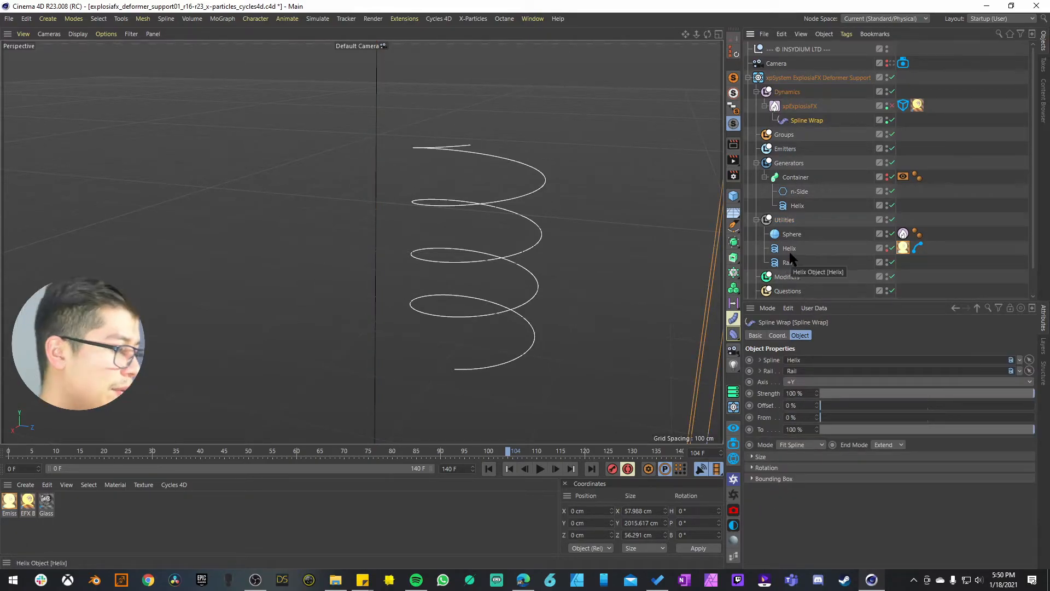
key(F8)
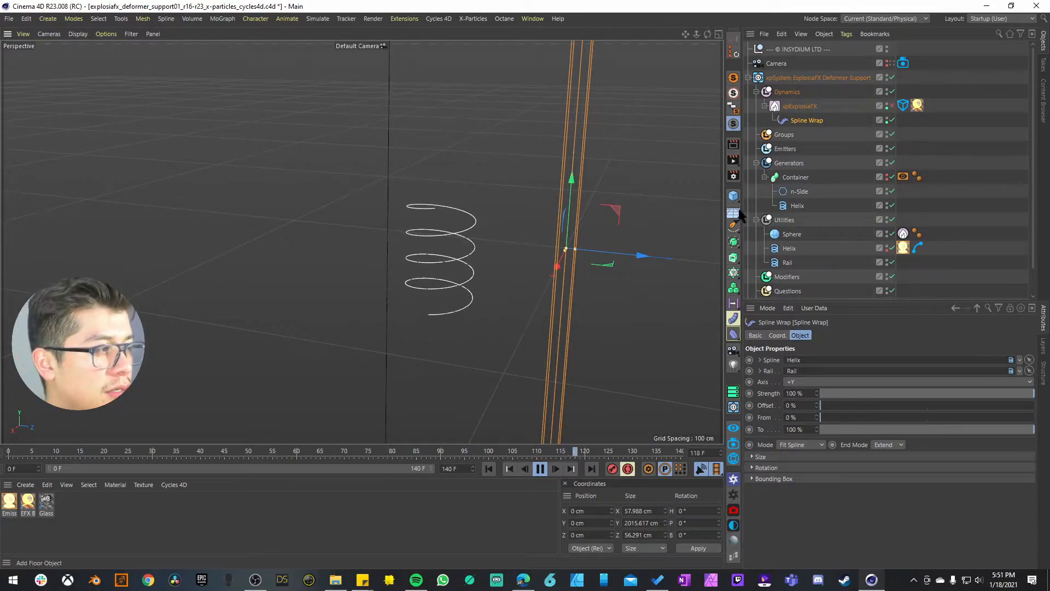
Show the Container in the viewport, stop playback, enable the xpExplosiaFX object and clear the selection
click(887, 177)
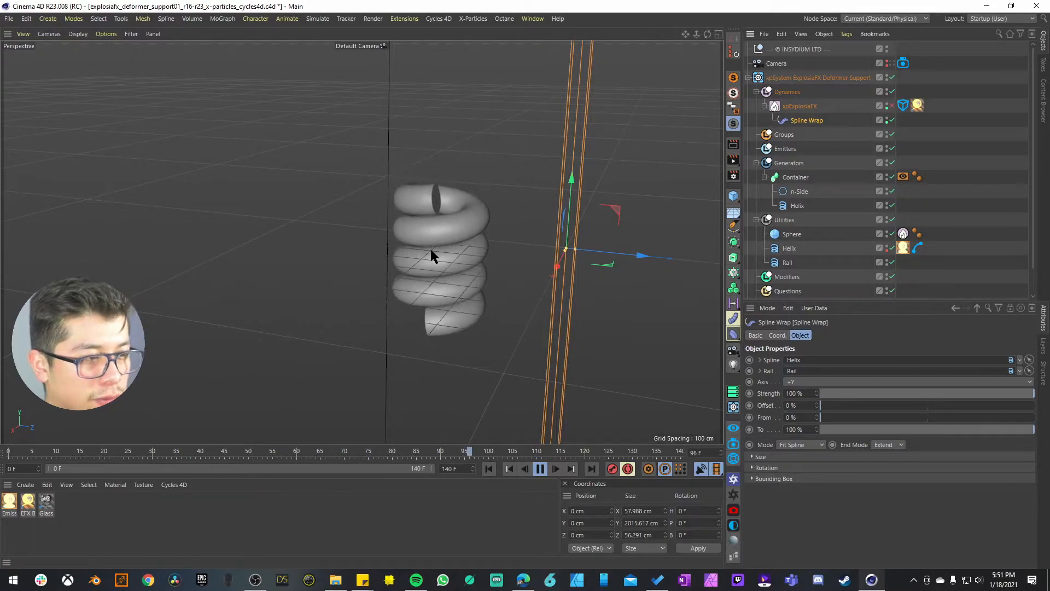
key(F8)
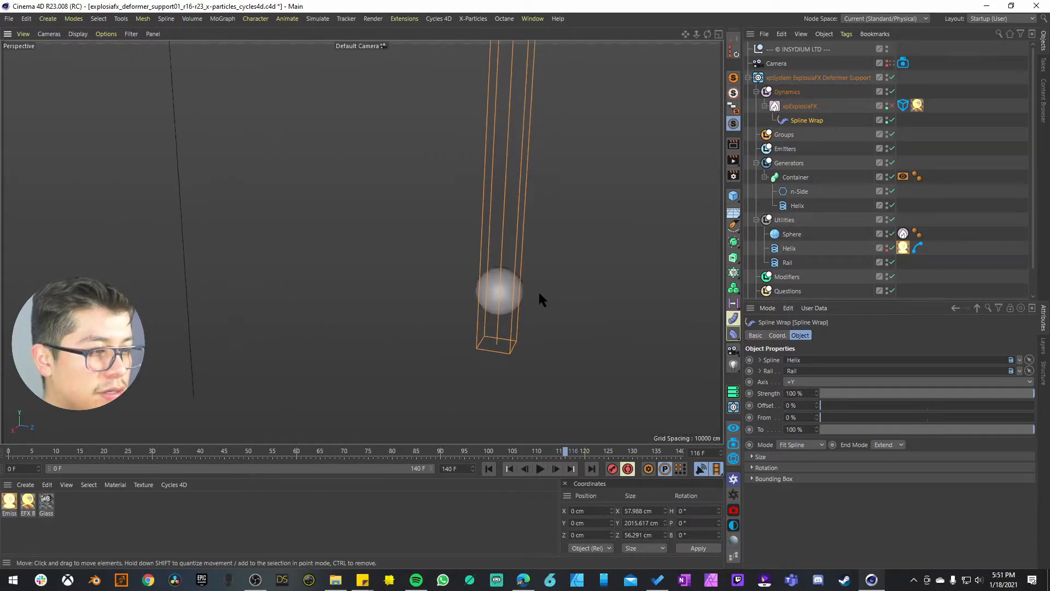
key(h)
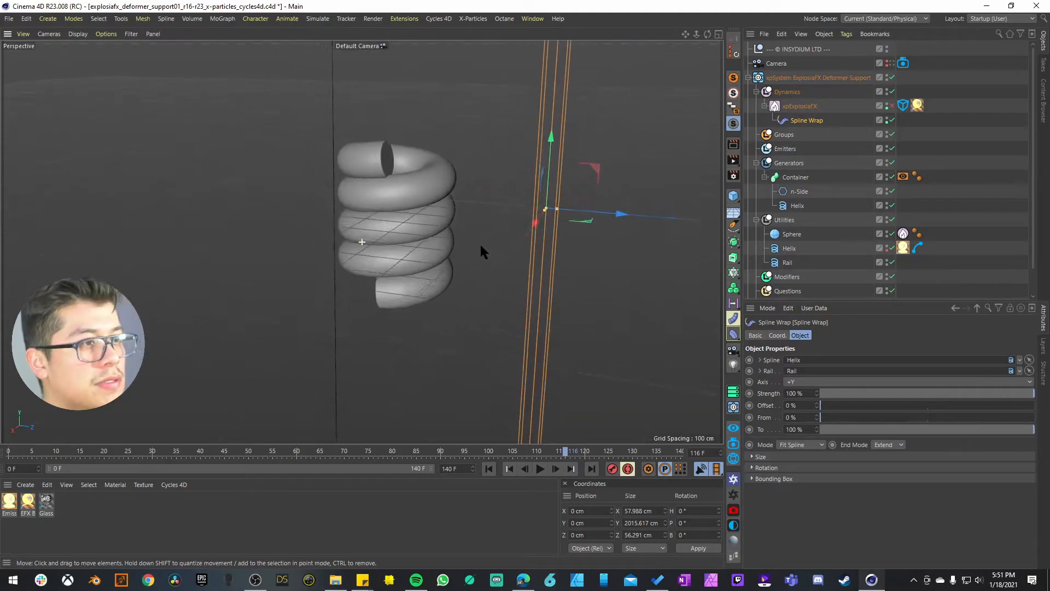
click(890, 105)
click(578, 249)
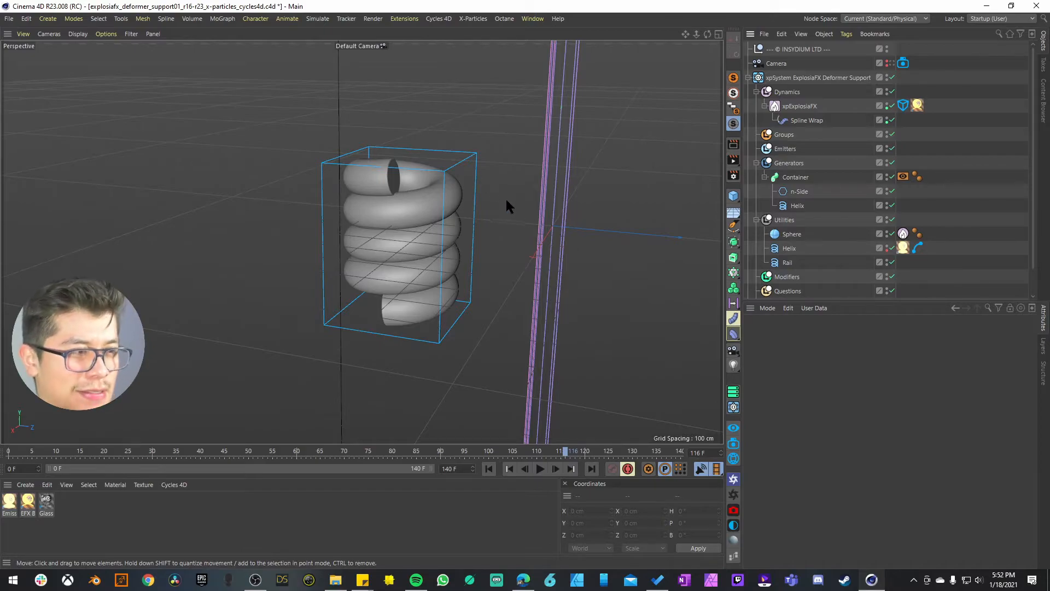
Set the xpExplosiaFX display Transparency to 35.1% and enable the Lines shading mode in the Container's Display tag
click(800, 107)
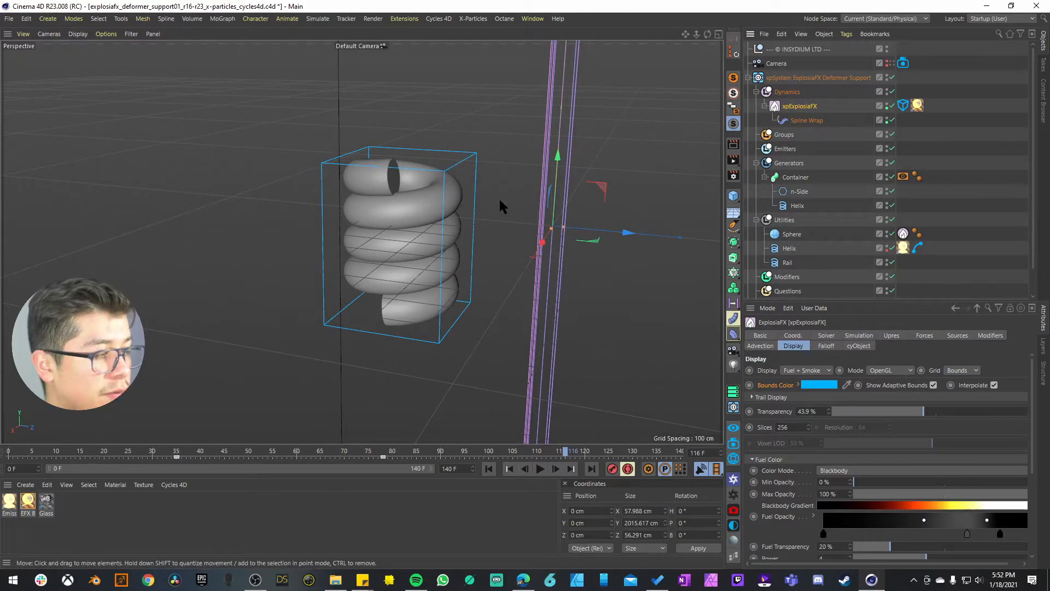
mouse_move(923, 417)
mouse_down()
mouse_move(936, 418)
mouse_move(904, 416)
mouse_up()
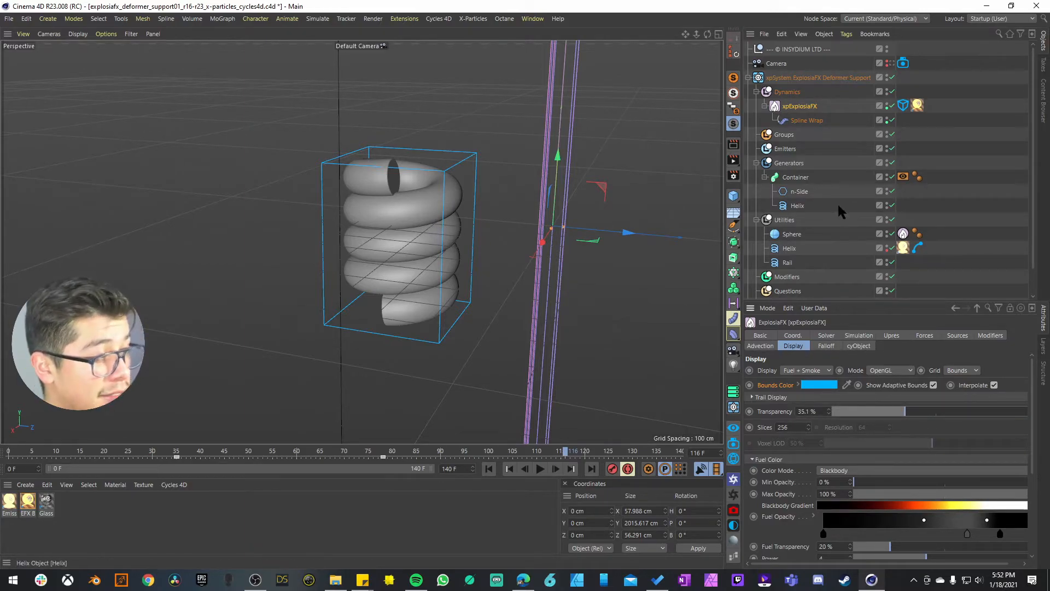
click(903, 177)
click(773, 360)
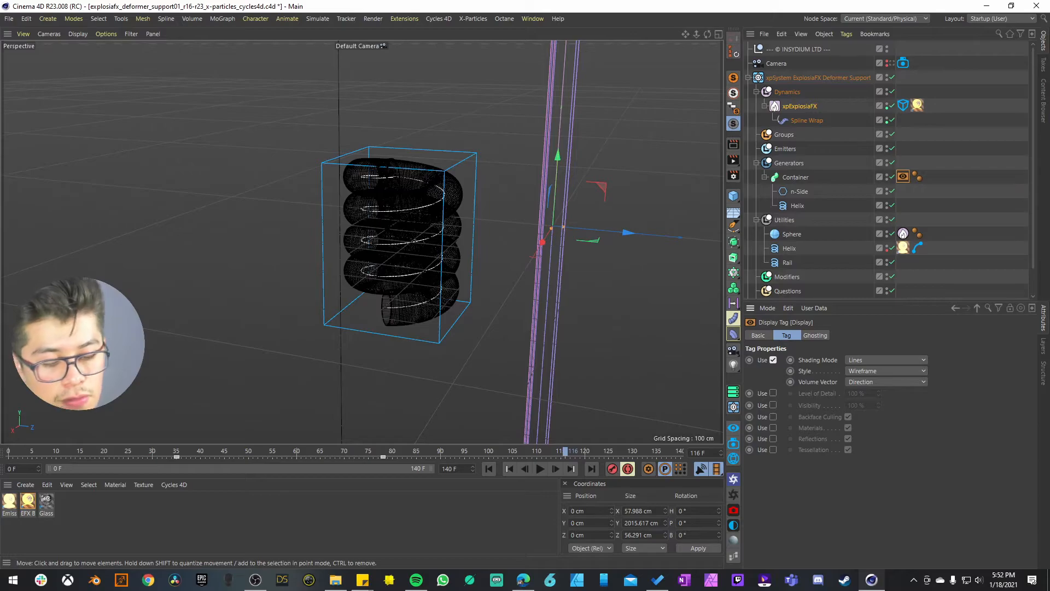
Play the simulation up to frame 50 and examine the smoke inside the wireframe Container up close
scroll(431, 261, up, 6)
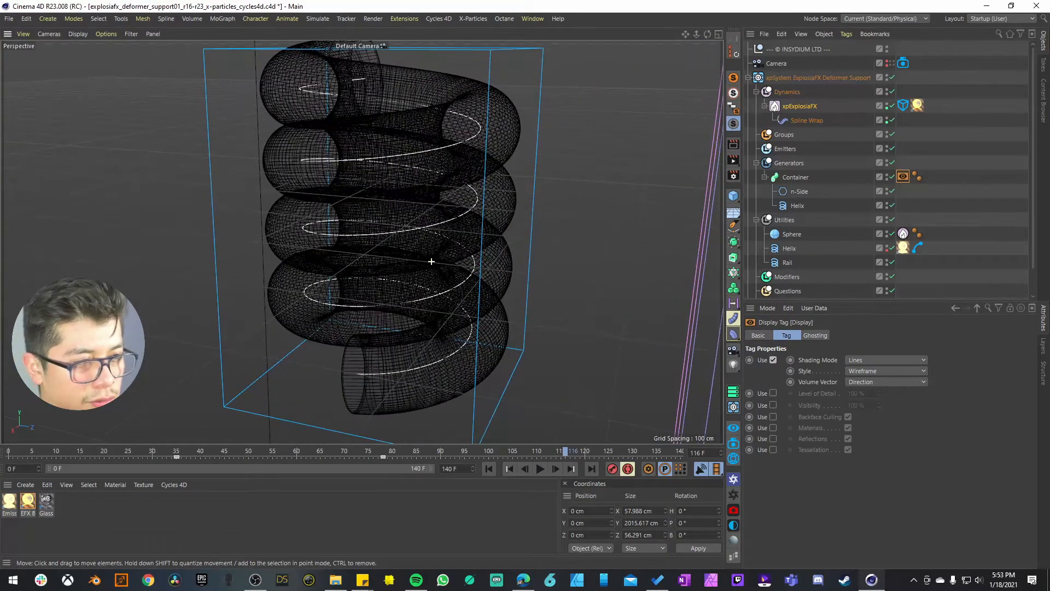
click(539, 469)
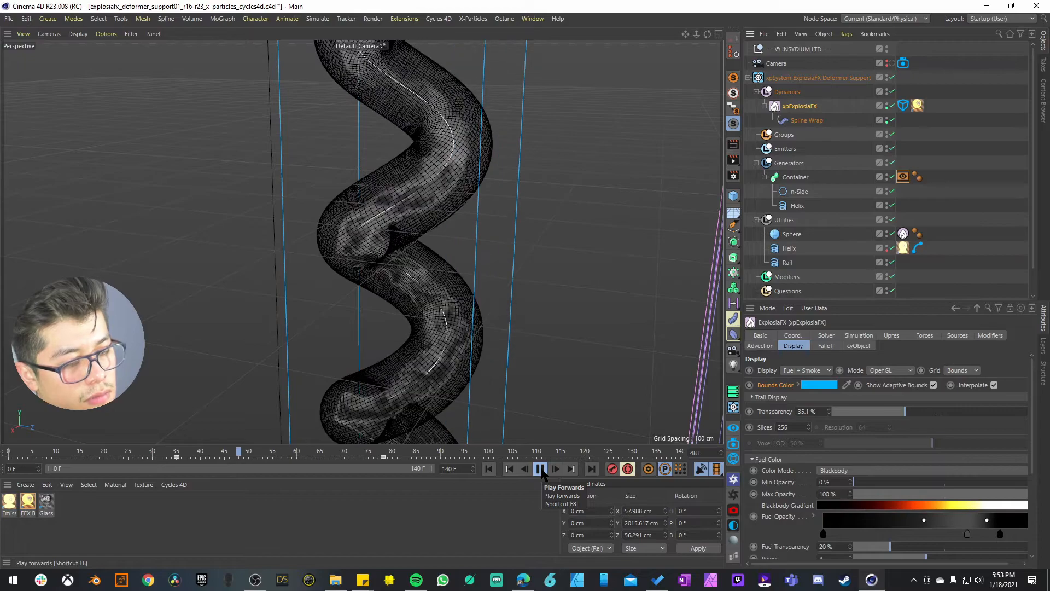
click(540, 469)
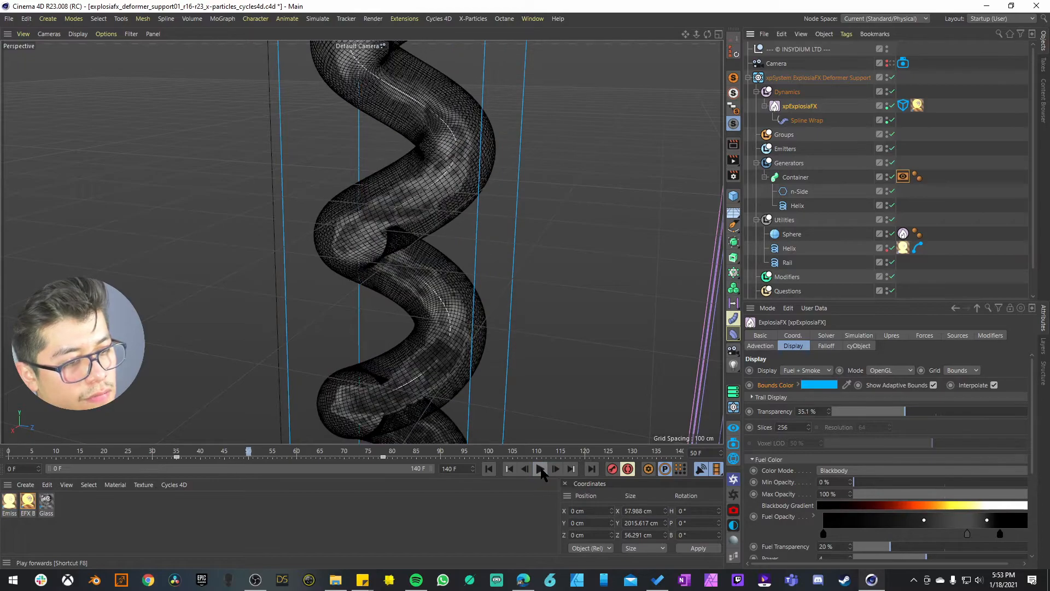
Hide the Container in the viewport and set the xpExplosiaFX display Transparency to 25.7%
click(887, 175)
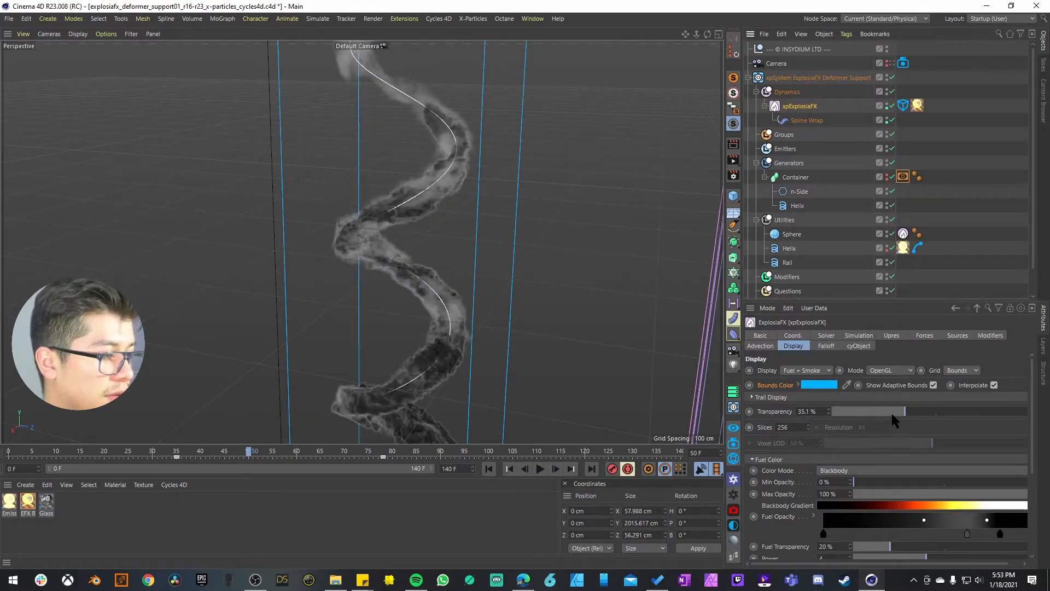
drag(896, 409, 832, 424)
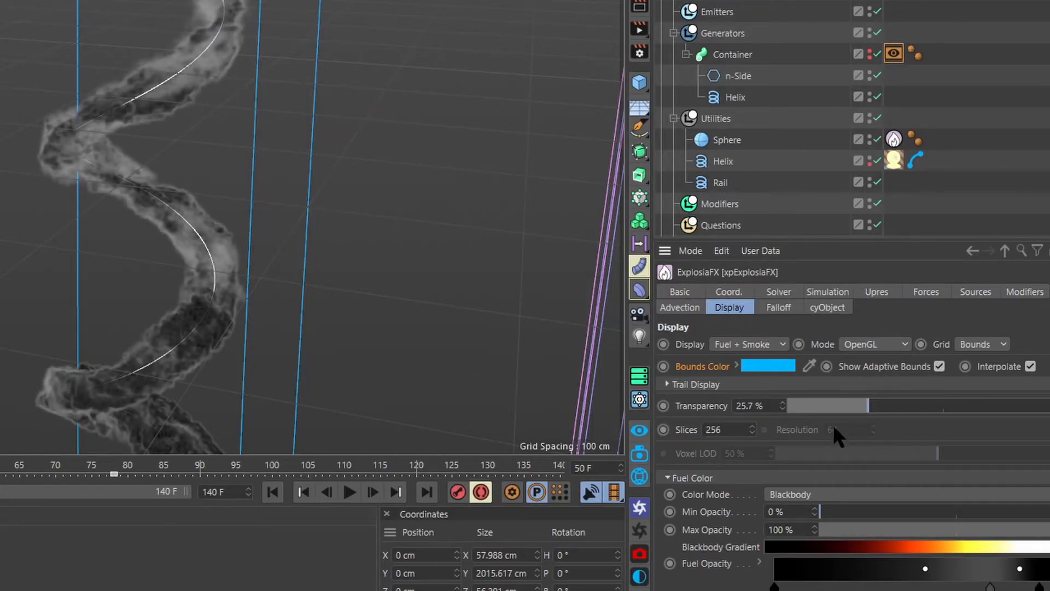
Set the xpExplosiaFX display Transparency to 14.9% and try 64 Slices before raising the Slices to 1024
click(716, 429)
text(64)
key(Return)
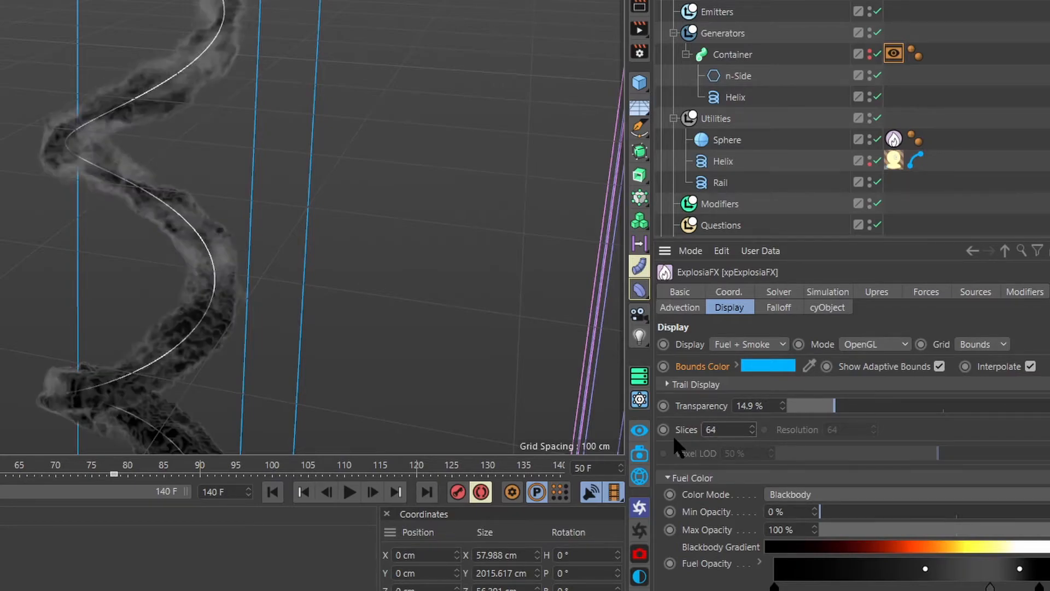
drag(730, 431, 672, 434)
text(1024)
key(Return)
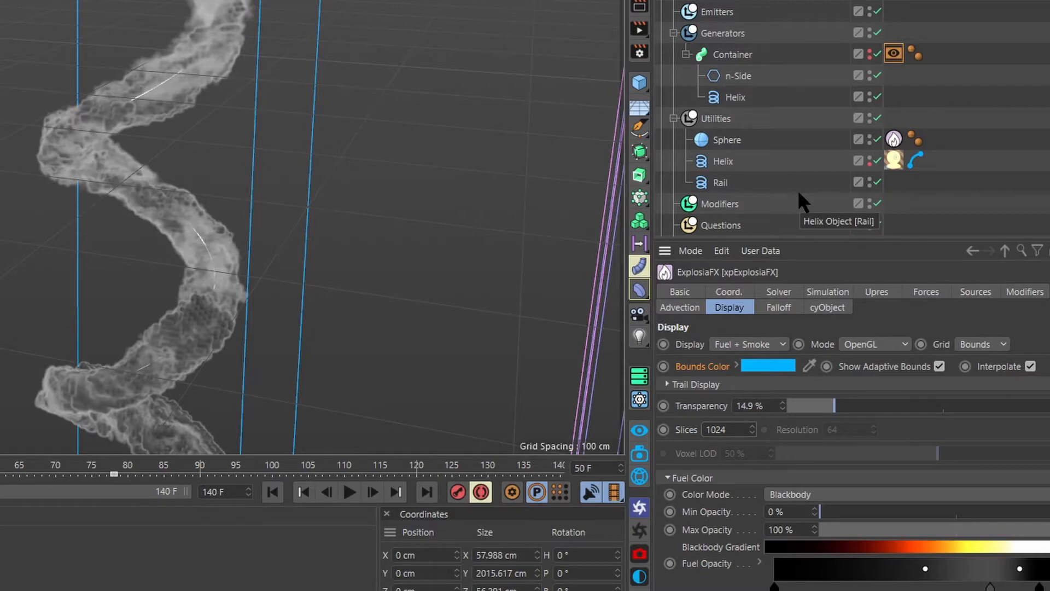
Select the cyObject tag on xpExplosiaFX and open the Cycles 4D Real-Time Preview
click(893, 0)
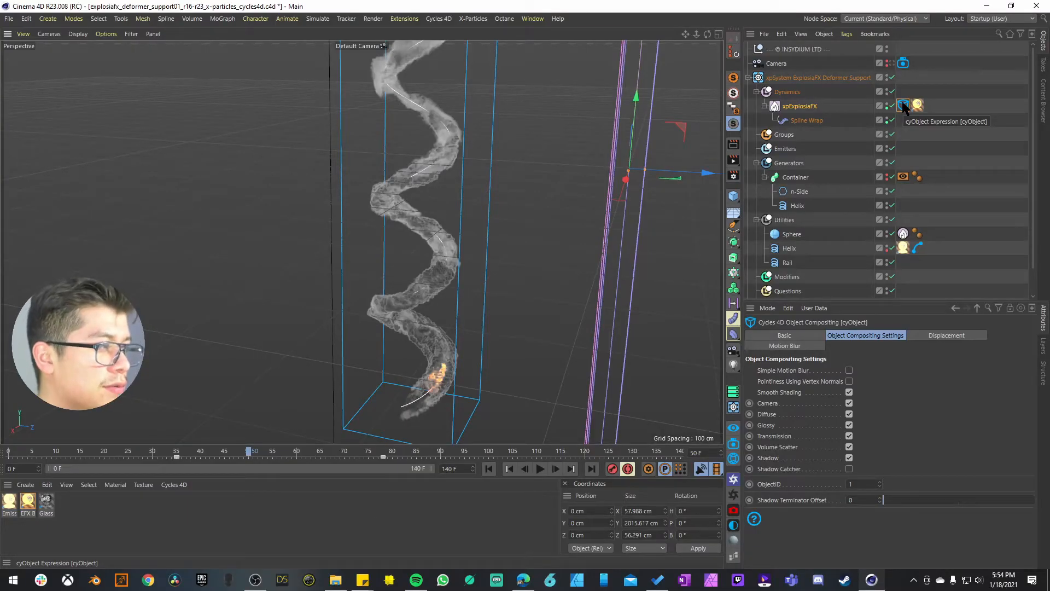
alt+drag(517, 258, 458, 281)
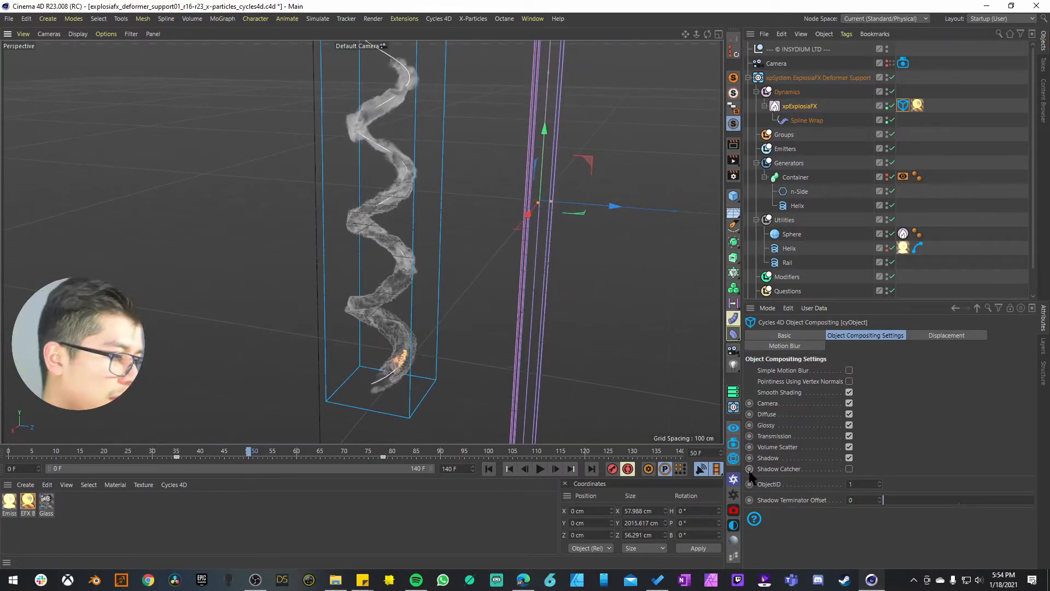
click(732, 427)
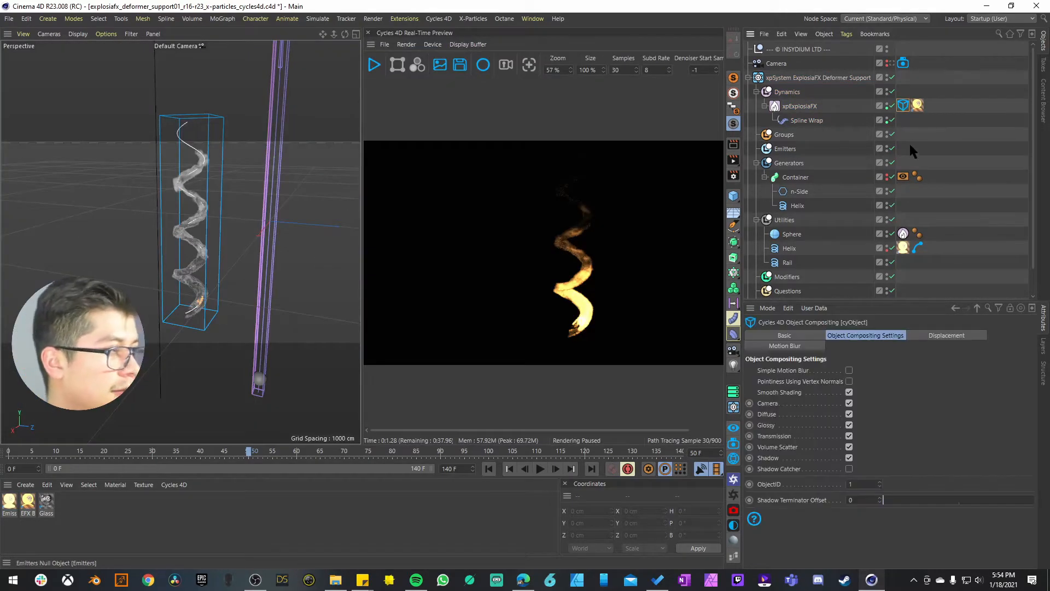
Delete the cyObject tag from xpExplosiaFX, then restart and pause the real-time preview render
key(Delete)
click(375, 66)
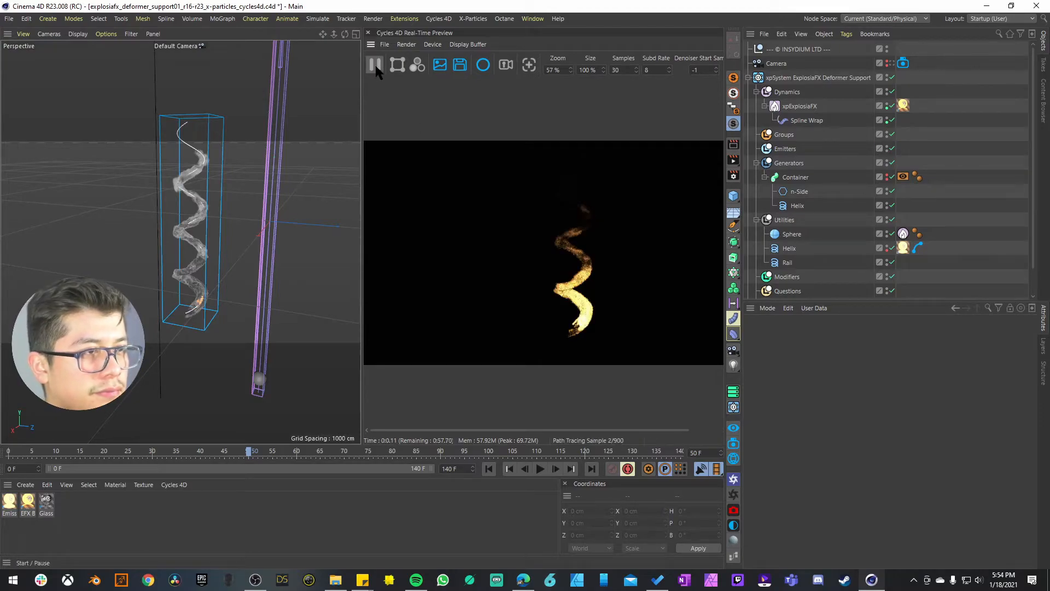
click(375, 67)
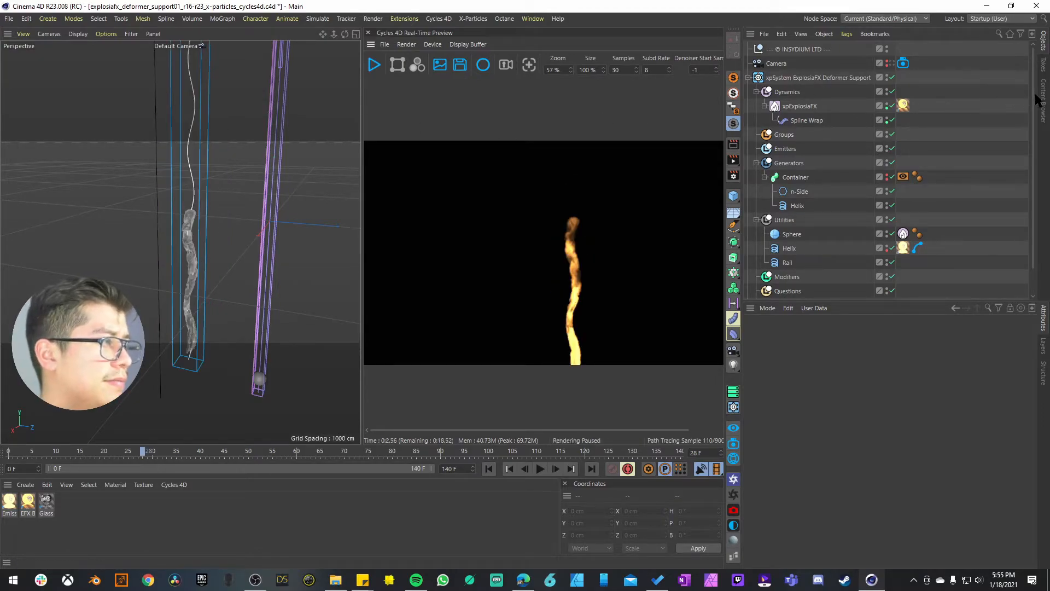
Turn on the visibility of the Lighting and Environment group and widen the real-time preview area
scroll(1029, 164, down, 2)
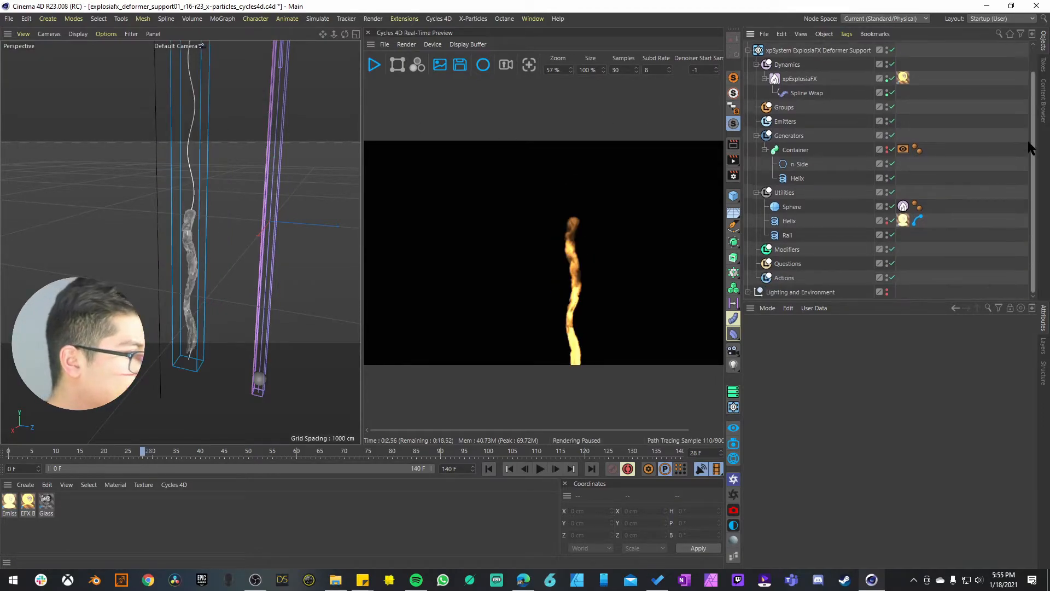
click(886, 290)
scroll(1025, 248, up, 2)
drag(361, 142, 239, 146)
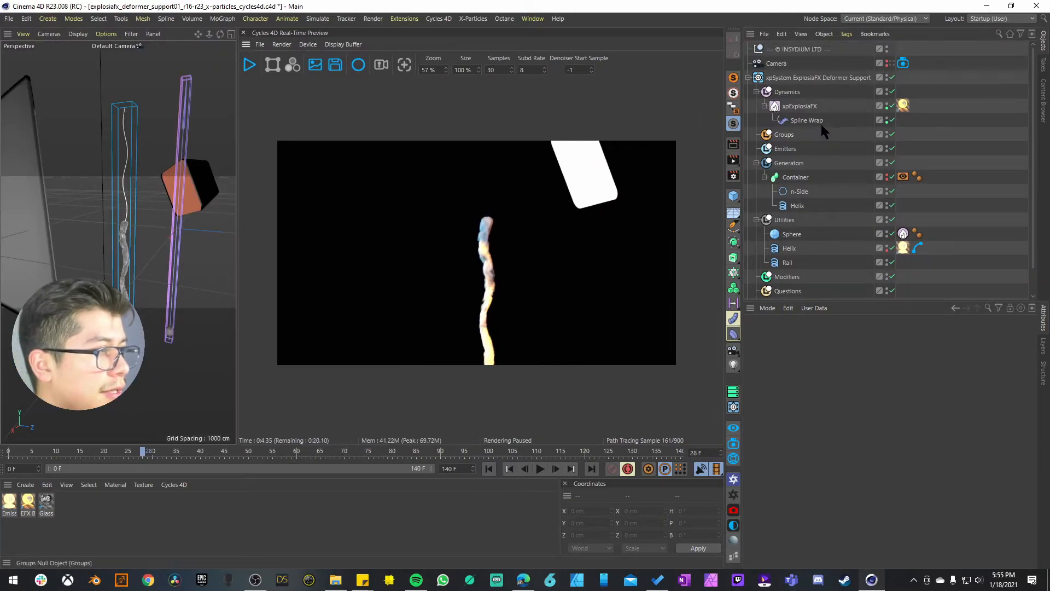
Undo the last two changes to bring back the cyObject tag on xpExplosiaFX
key(ctrl+z)
key(ctrl+z)
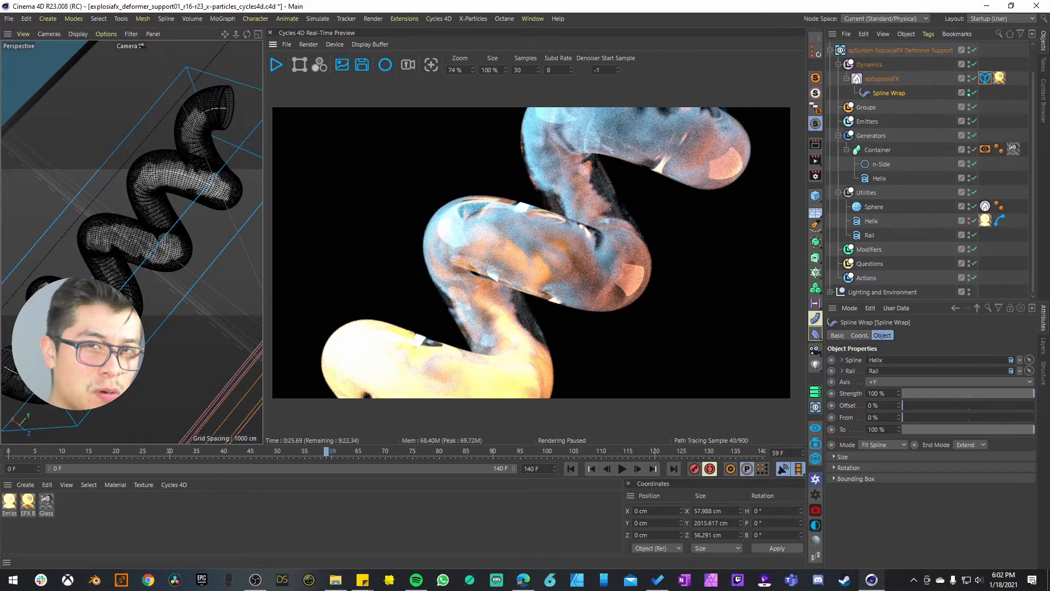
Set the radius of the Container's n-Side profile to 20 cm
click(881, 164)
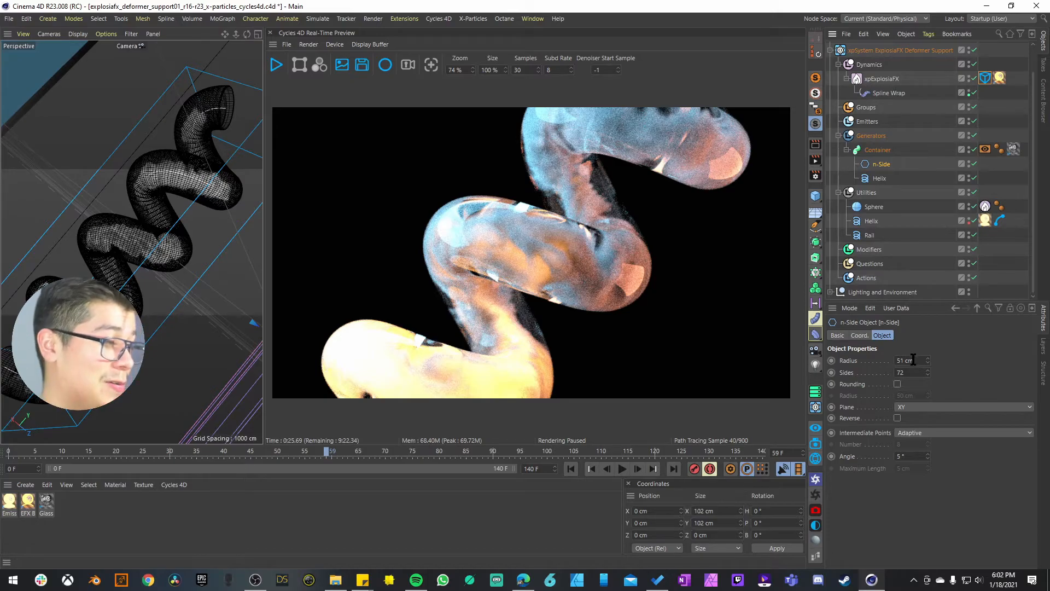
drag(914, 360, 884, 363)
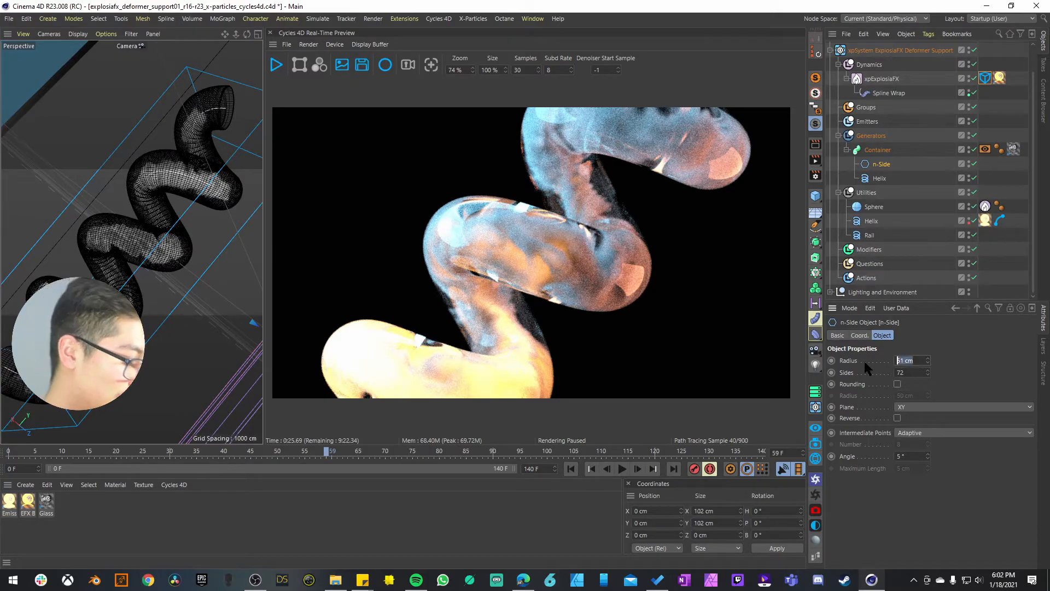
text(20)
key(Return)
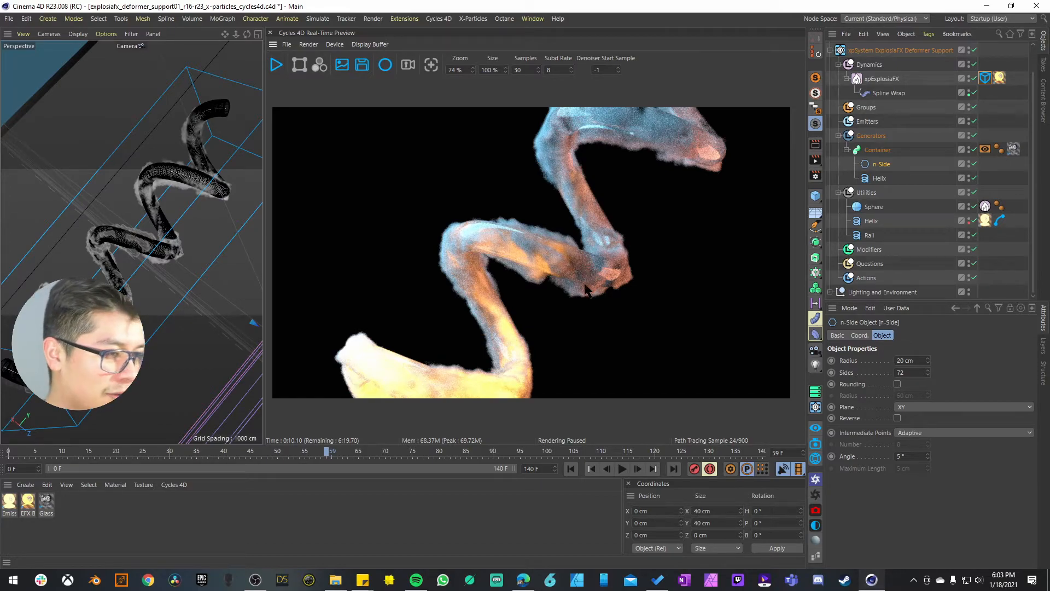
Inspect the Container sweep and its Helix path settings, and add a Text spline to the scene
click(878, 150)
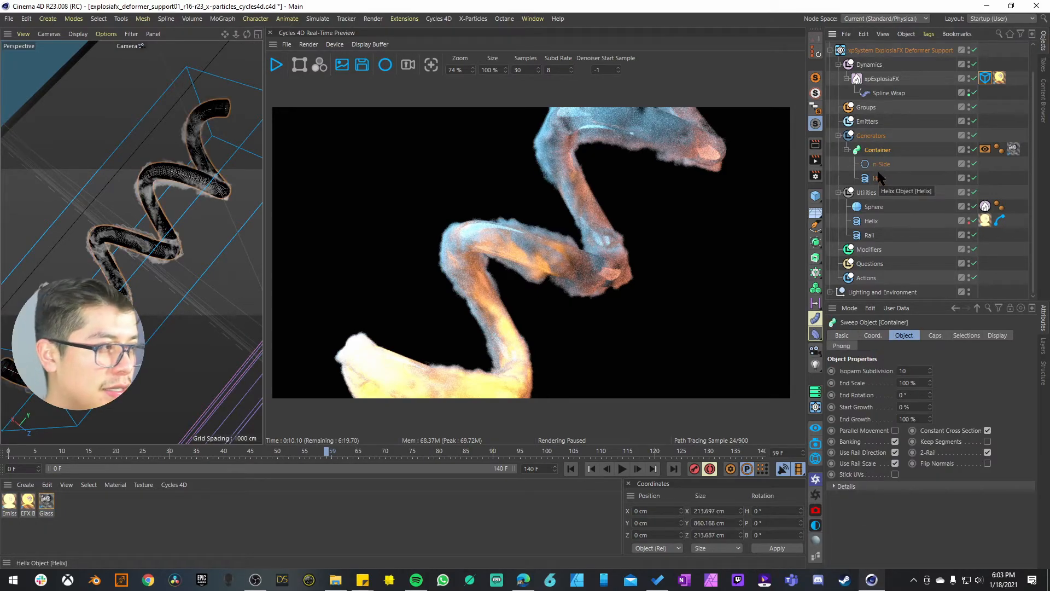
click(875, 179)
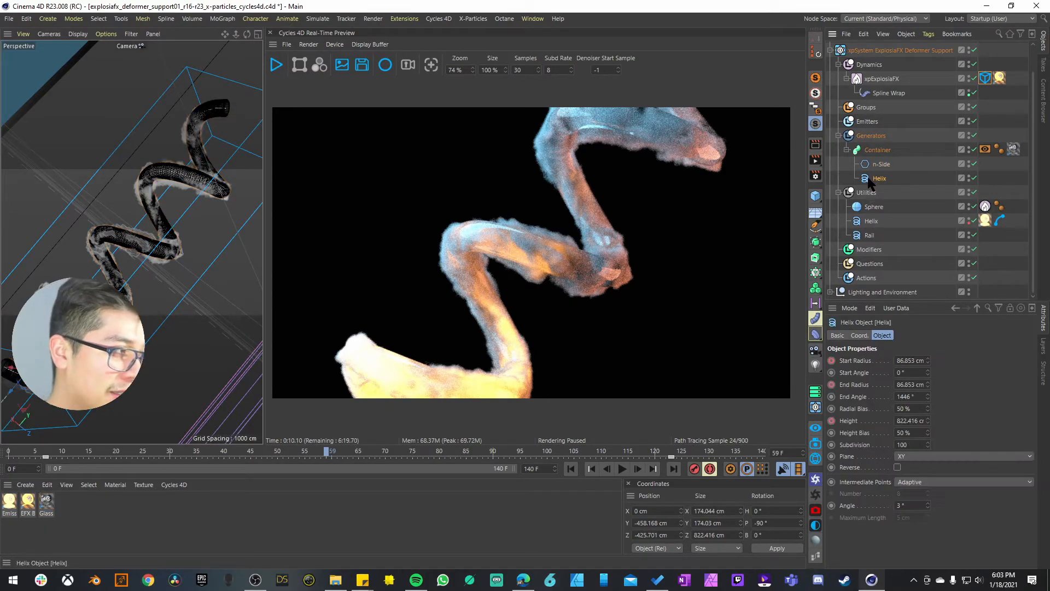
click(815, 229)
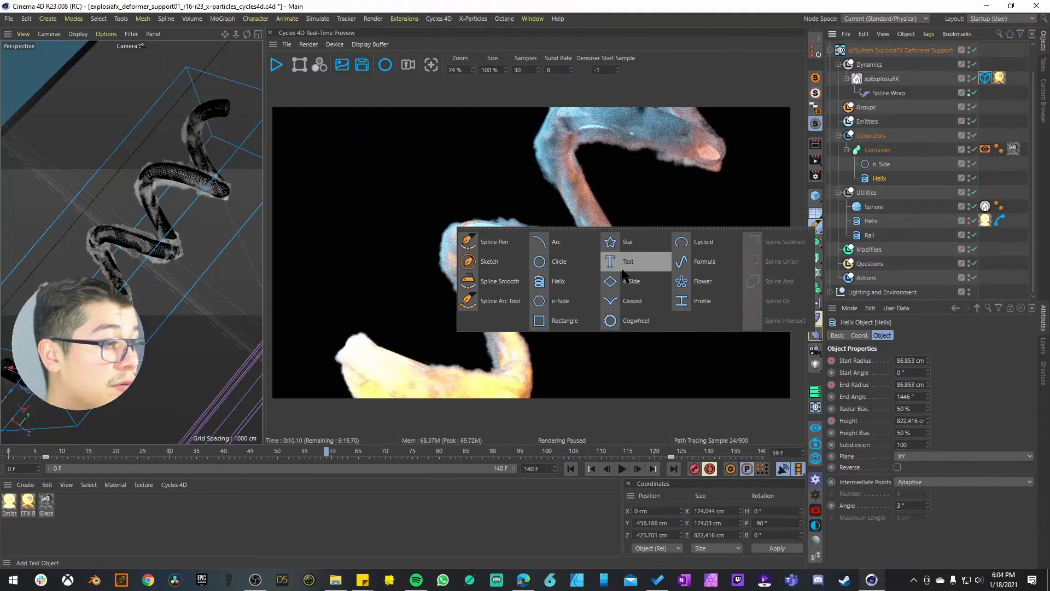
click(737, 210)
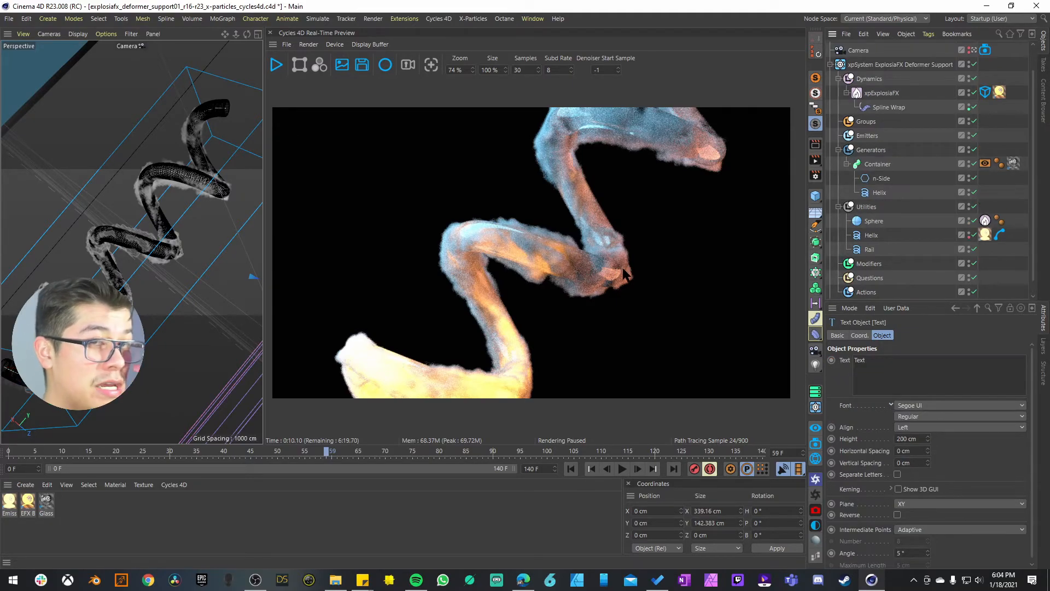